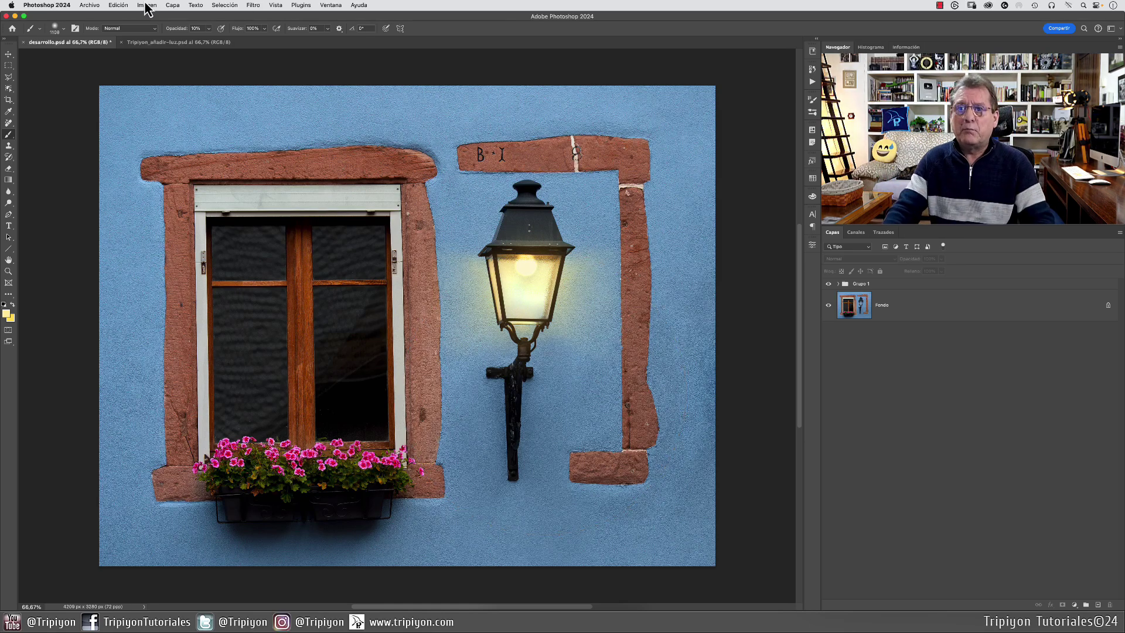
- In Tripiyon_añadir-luz.psd, add a layer named "luz 1" and set its blend mode to Sobreexponer color
click(167, 43)
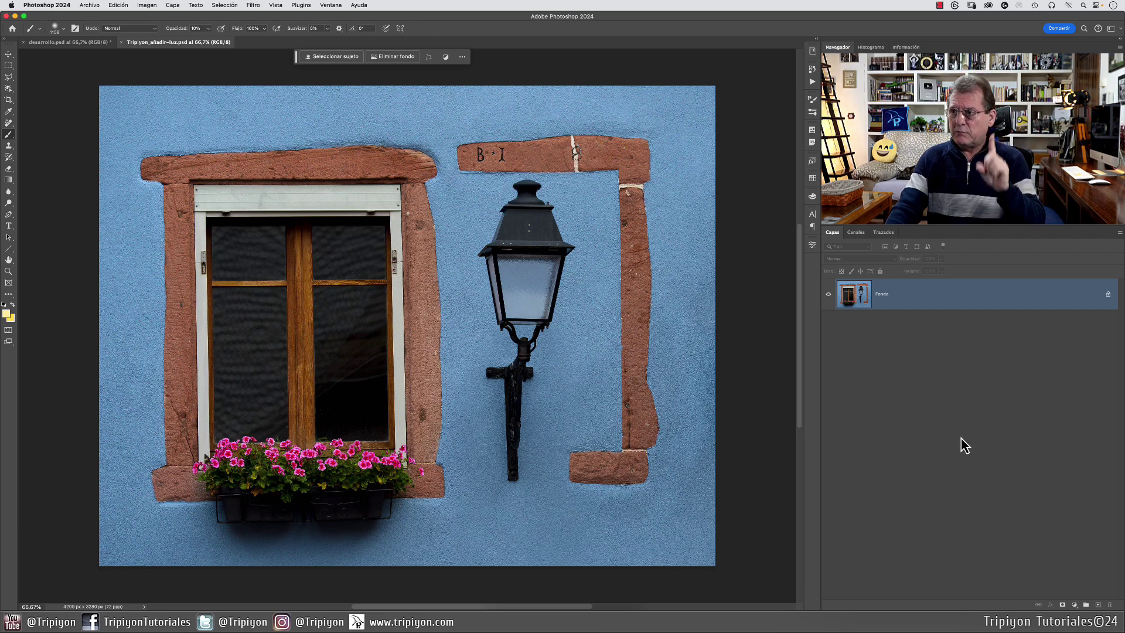
click(1098, 604)
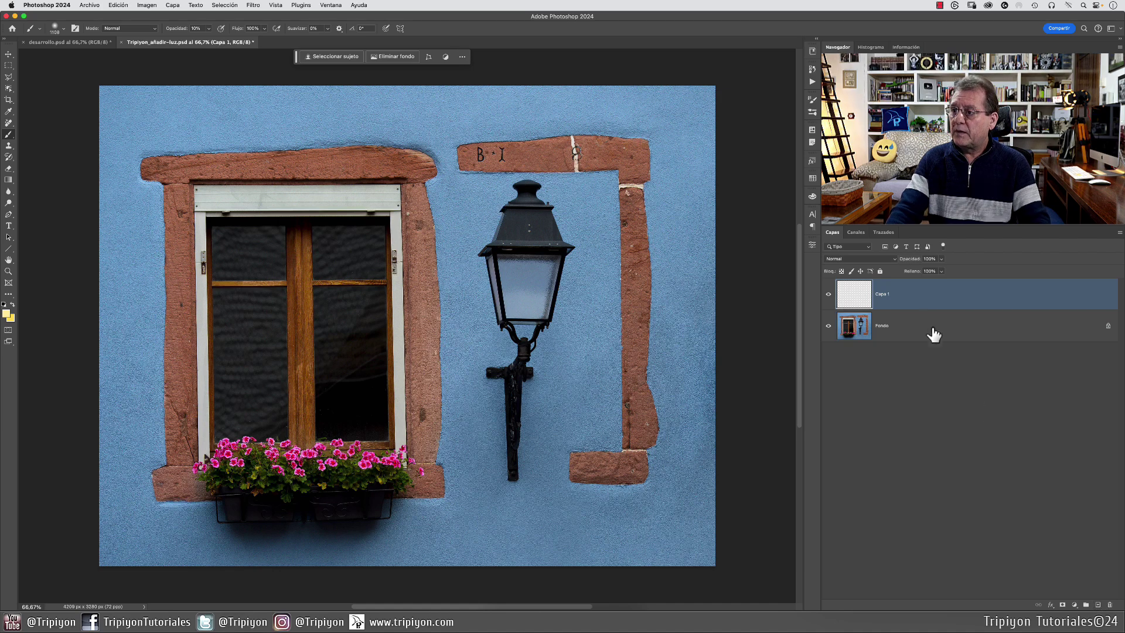
double_click(881, 293)
text(luz 1)
key(Return)
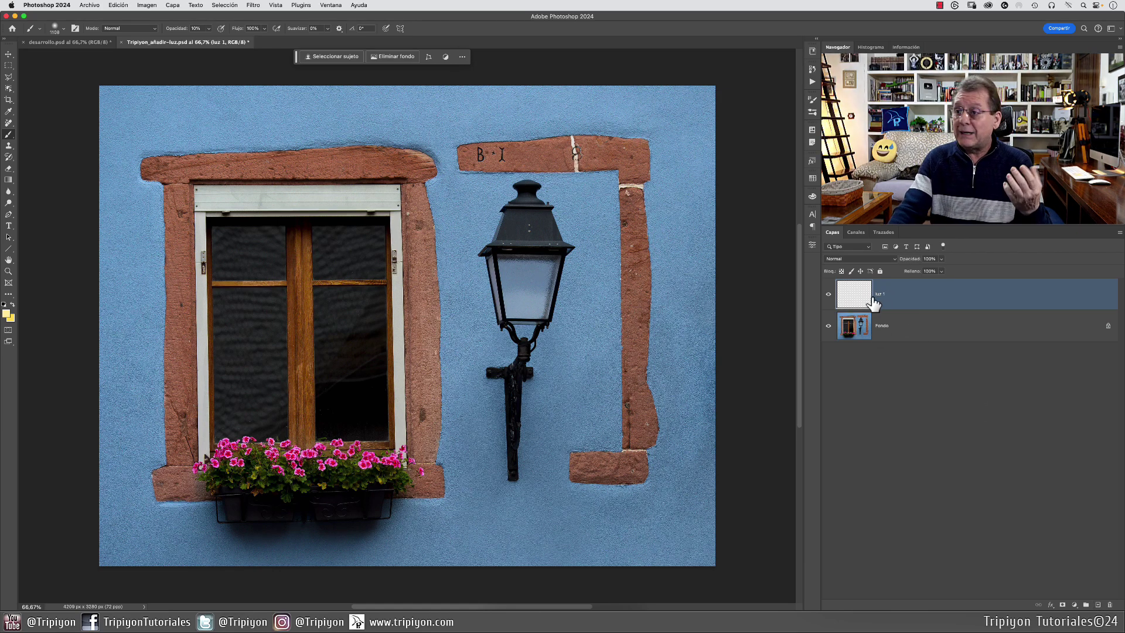
click(850, 260)
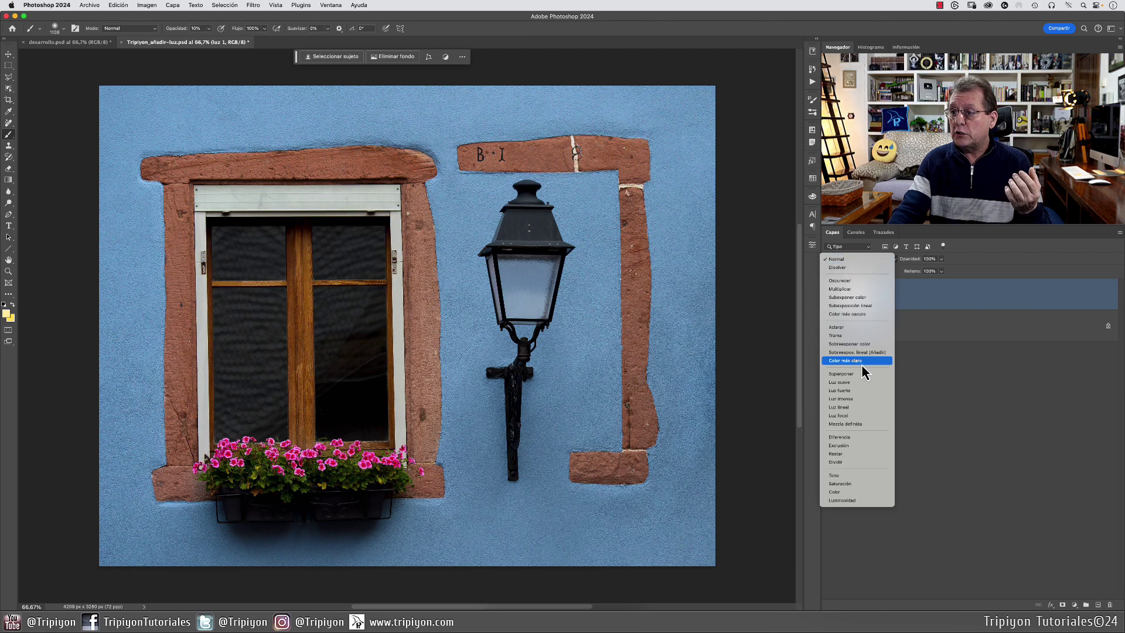
click(860, 347)
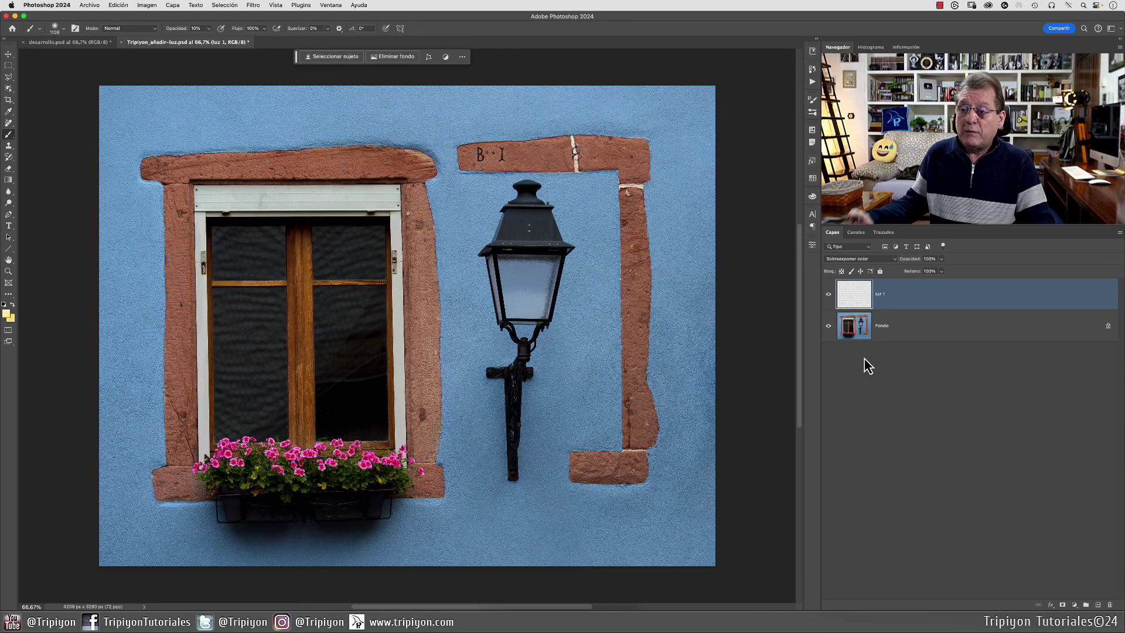
- Set the foreground color to #ffeda3 and switch to the Brush tool
click(7, 317)
drag(714, 274, 617, 237)
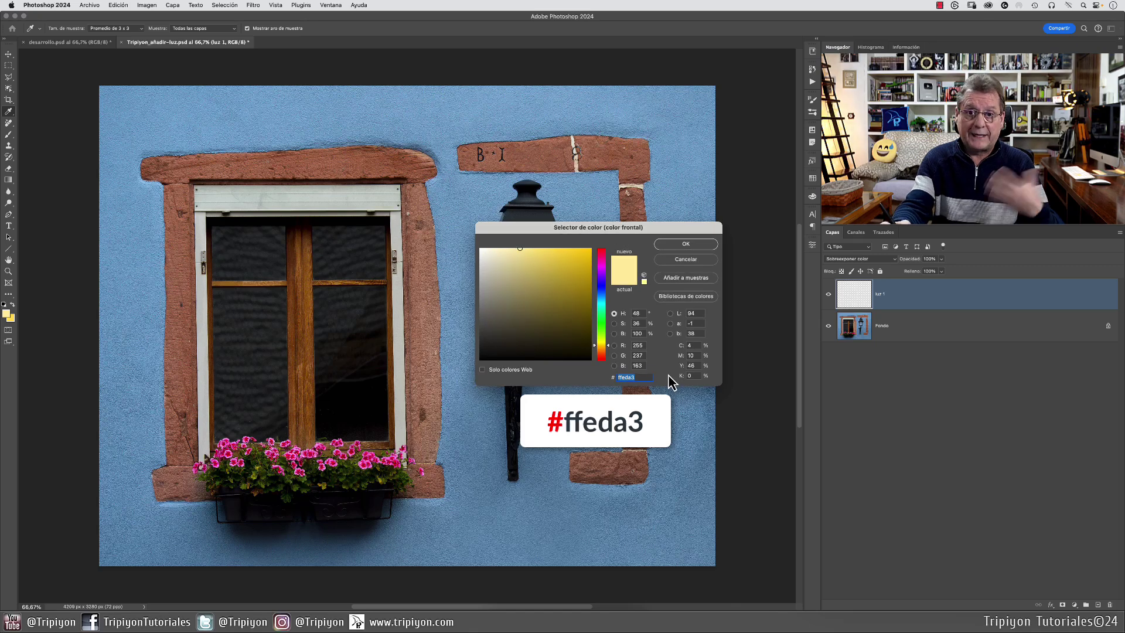
click(712, 245)
key(b)
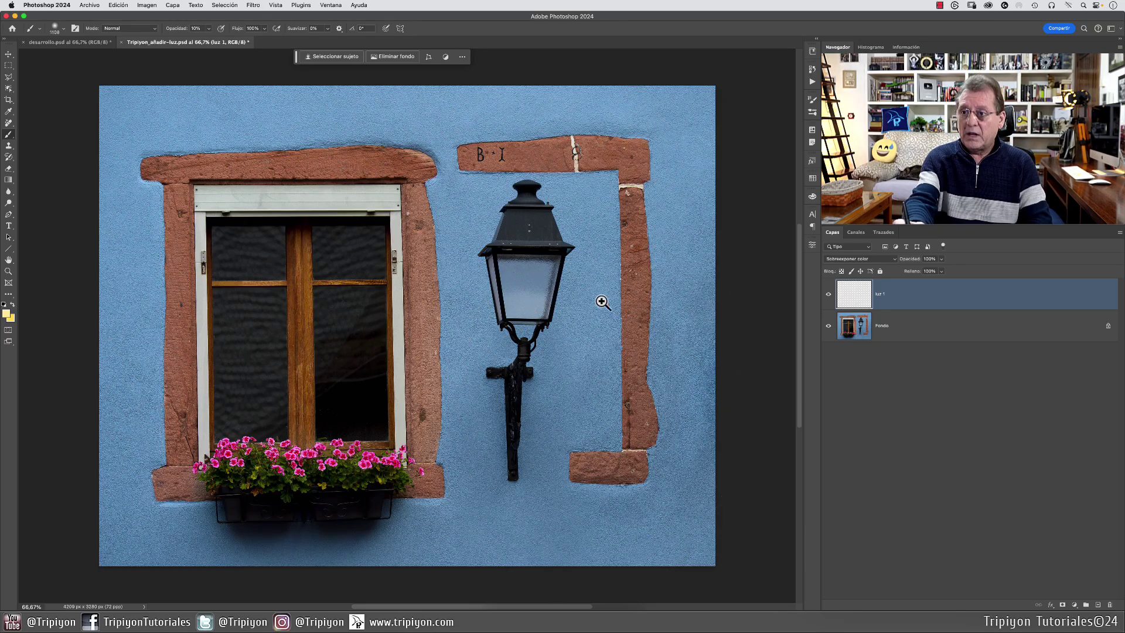
- Paint a round bulb of light at the top of the lantern glass with a soft brush at 0% hardness and 100% opacity
drag(530, 268, 572, 276)
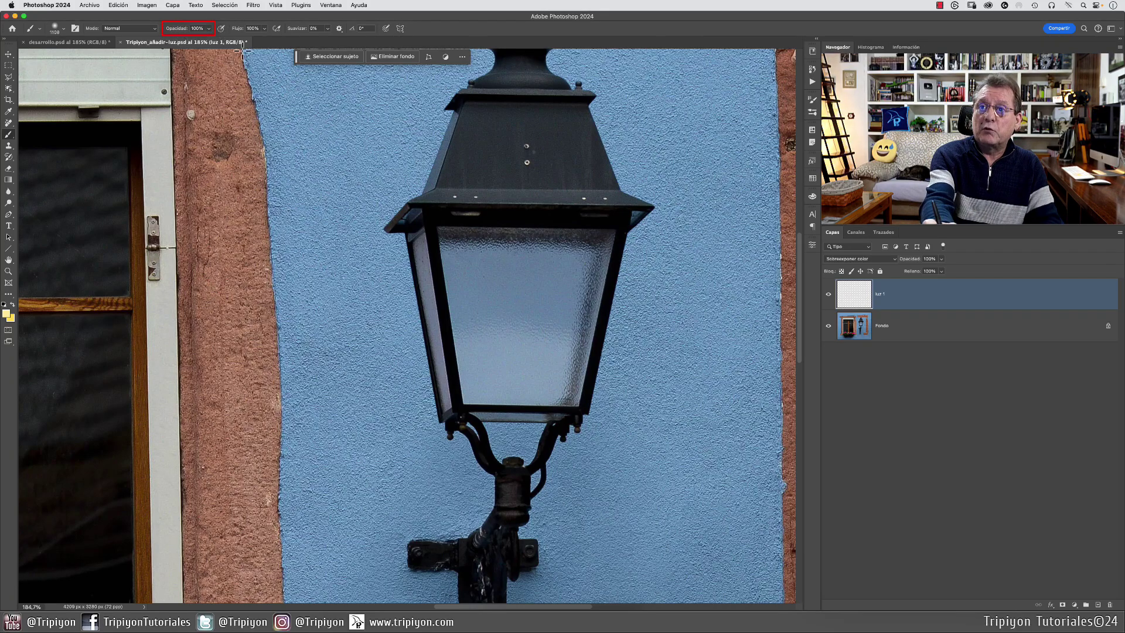
key(b)
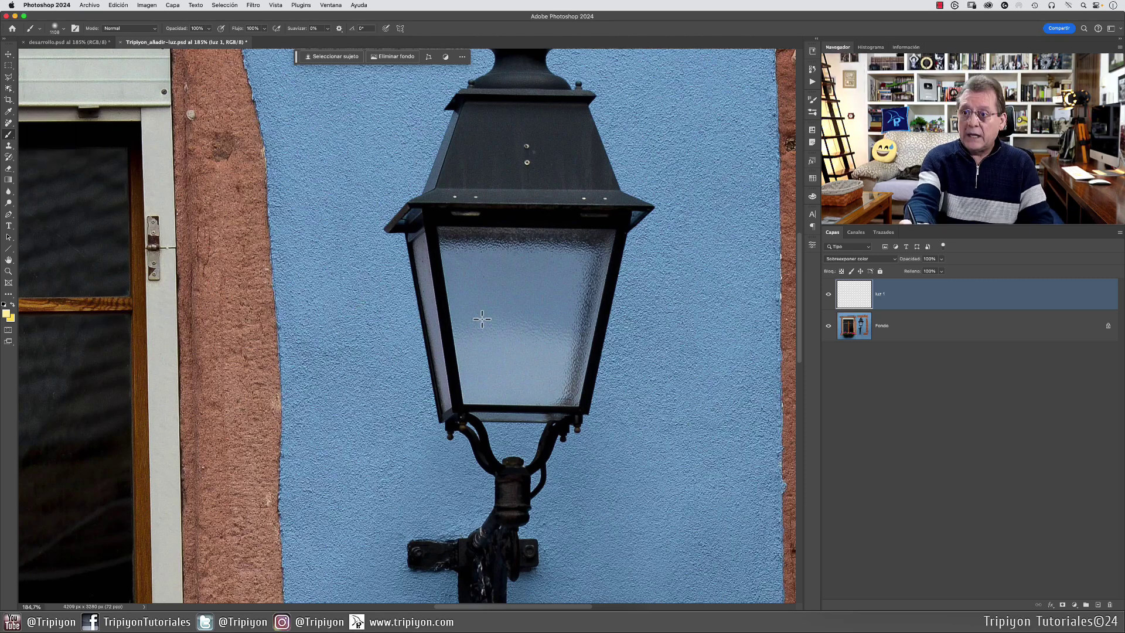
right_click(452, 238)
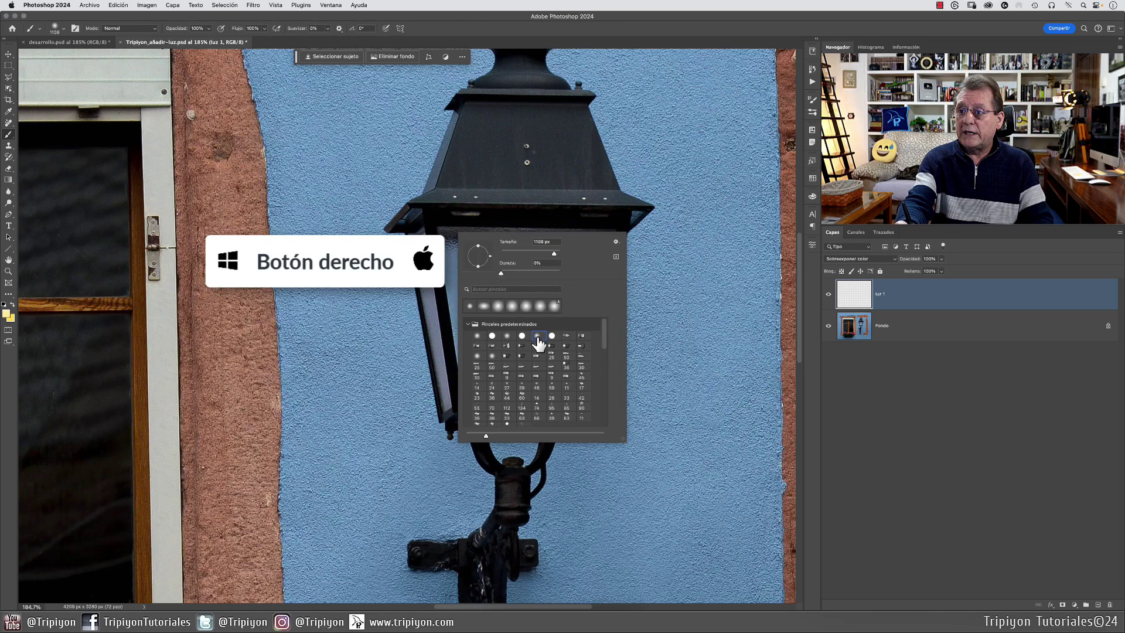
click(538, 339)
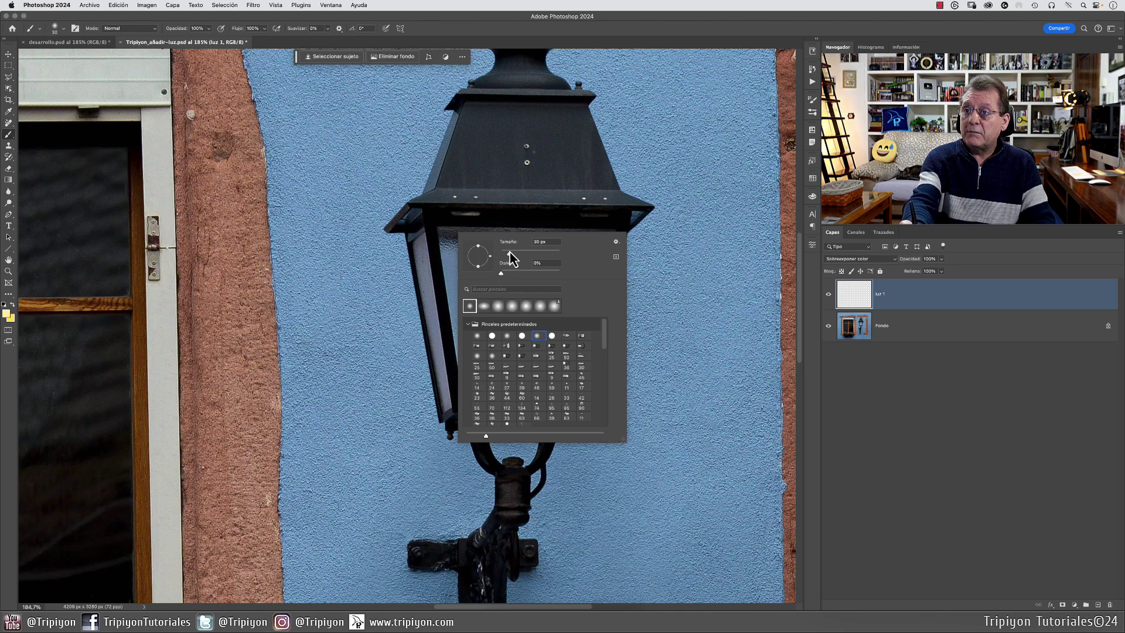
click(599, 23)
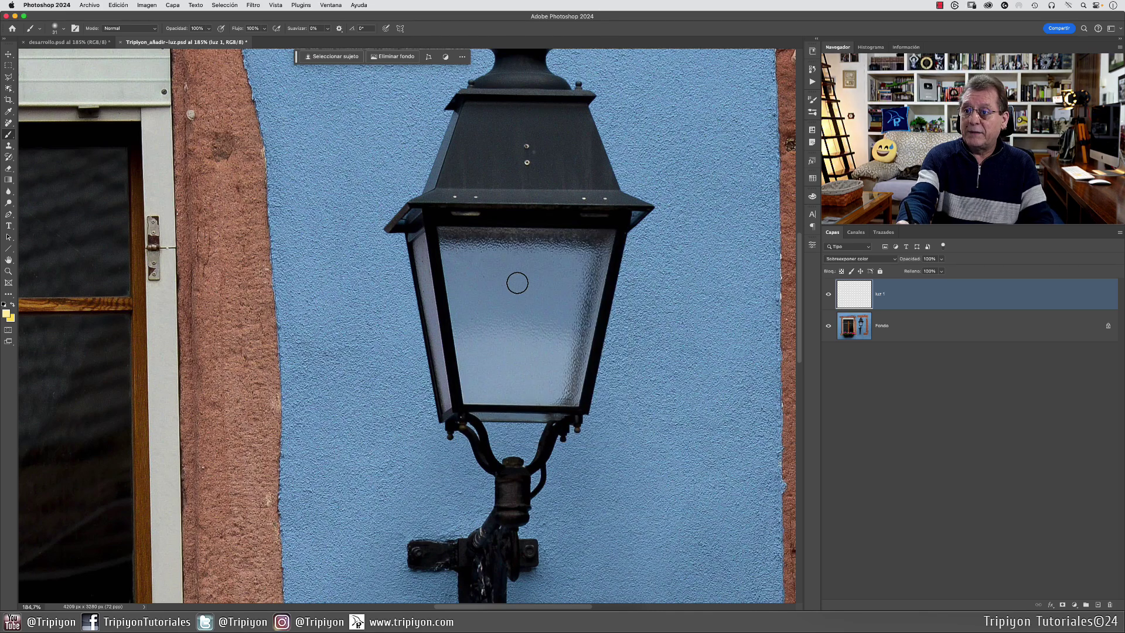
mouse_move(495, 284)
mouse_down()
mouse_move(528, 296)
mouse_move(548, 345)
mouse_up()
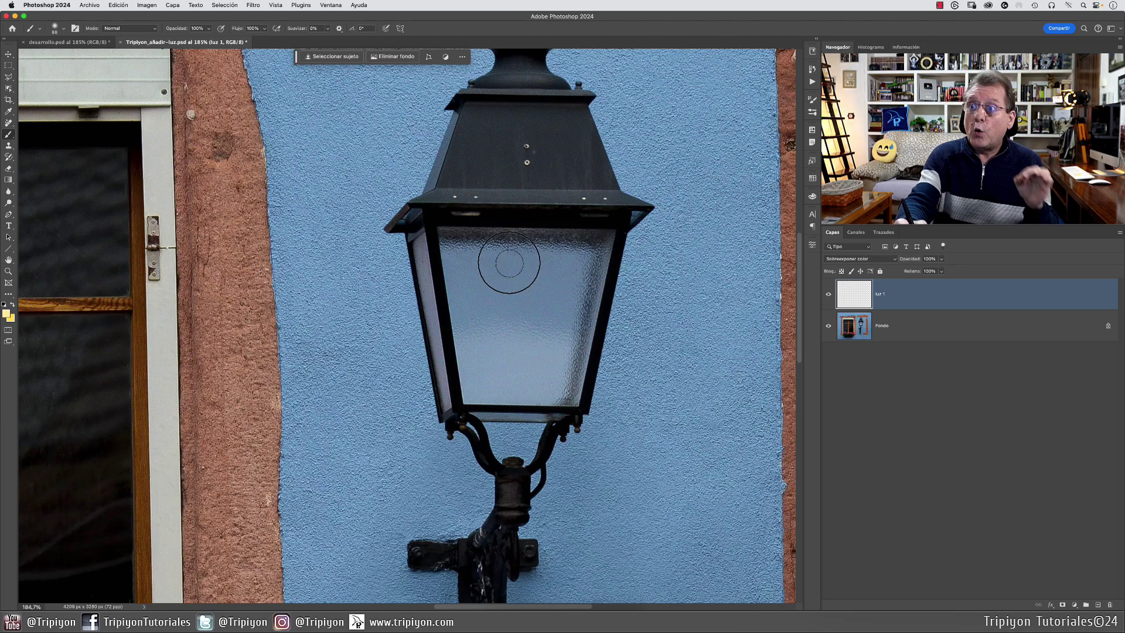
mouse_move(508, 241)
mouse_down()
mouse_move(515, 275)
mouse_move(524, 268)
mouse_move(524, 239)
mouse_move(519, 271)
mouse_move(533, 273)
mouse_move(548, 245)
mouse_move(535, 224)
mouse_move(485, 259)
mouse_move(487, 312)
mouse_move(581, 237)
mouse_move(470, 277)
mouse_move(527, 205)
mouse_move(582, 260)
mouse_move(539, 306)
mouse_move(493, 277)
mouse_move(554, 240)
mouse_move(515, 280)
mouse_move(552, 247)
mouse_move(511, 268)
mouse_move(527, 268)
mouse_move(526, 306)
mouse_move(530, 274)
mouse_up()
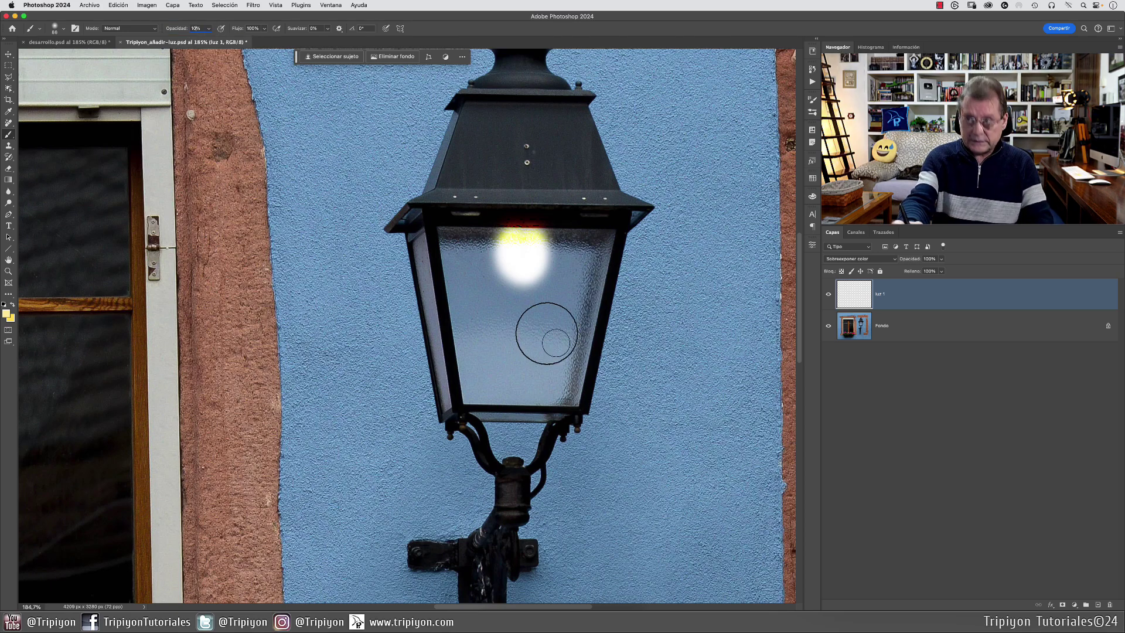
- Paint a soft glow over the front, side and lower glass of the lantern on luz 1 at 10% brush opacity
drag(482, 314, 591, 350)
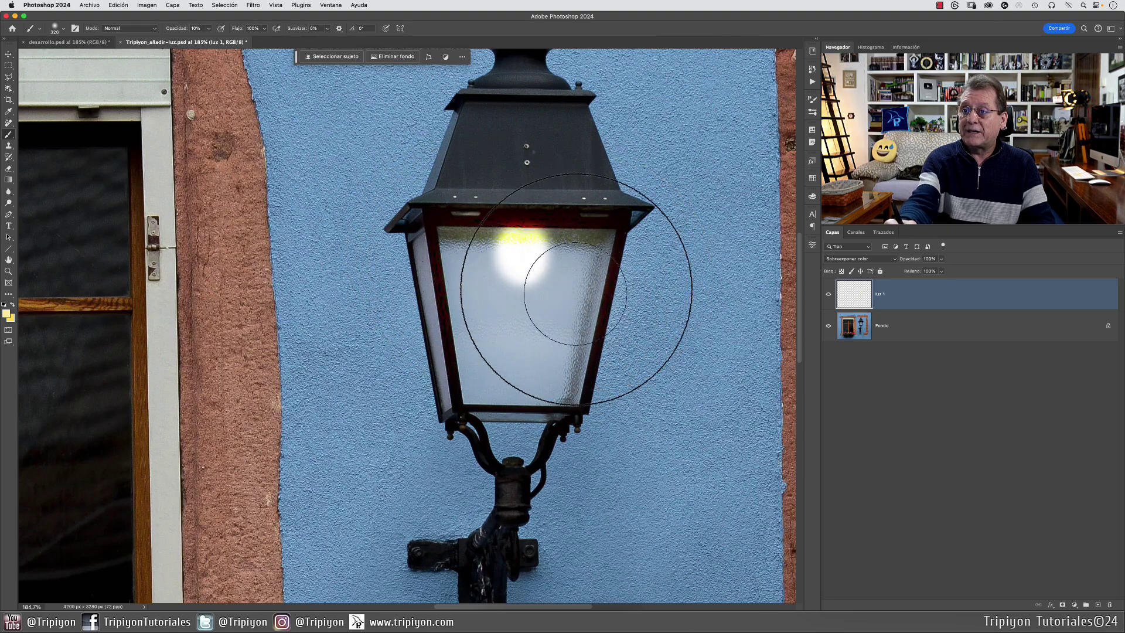
drag(475, 317, 377, 313)
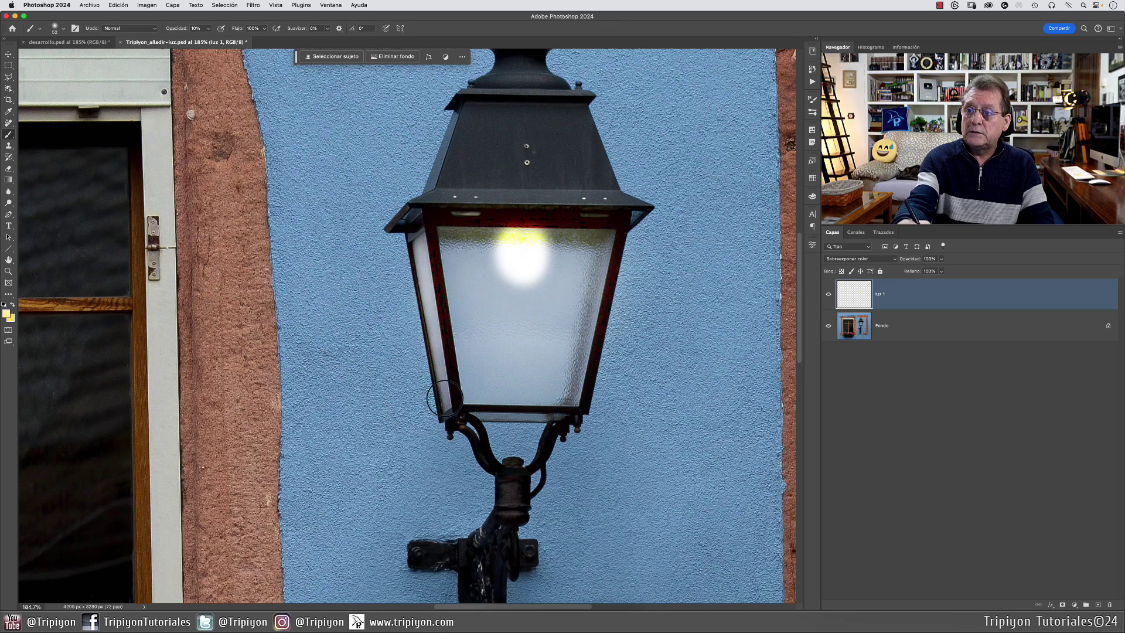
mouse_move(522, 429)
mouse_down()
mouse_move(494, 418)
mouse_move(510, 410)
mouse_up()
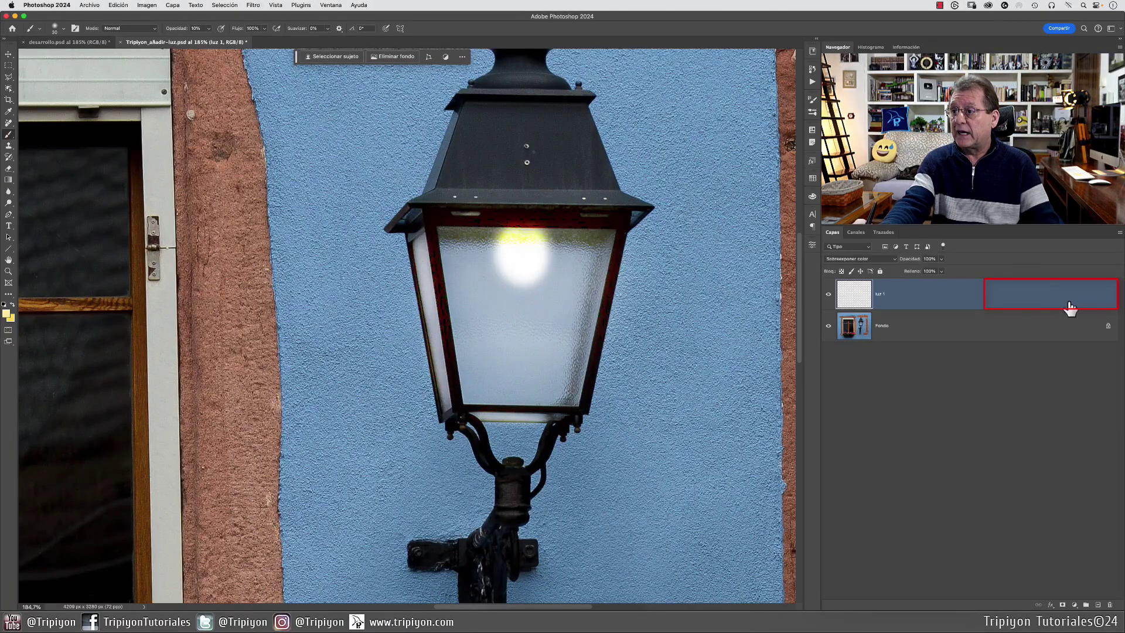
- Turn off Capa de formas de transparencia in the advanced blending options of luz 1
double_click(1083, 303)
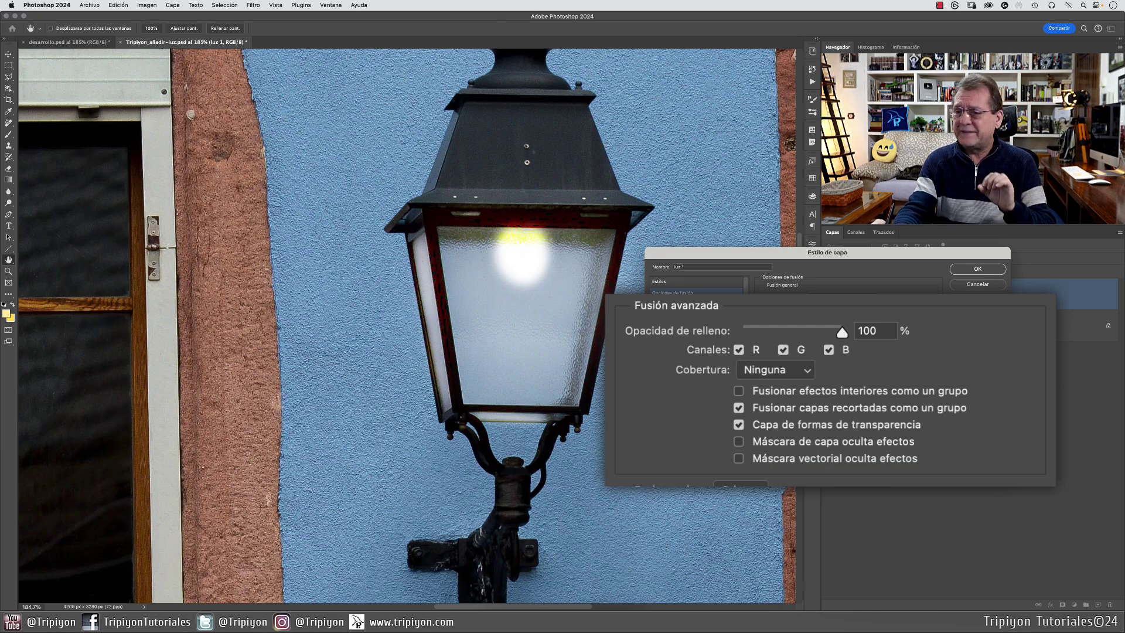
click(742, 425)
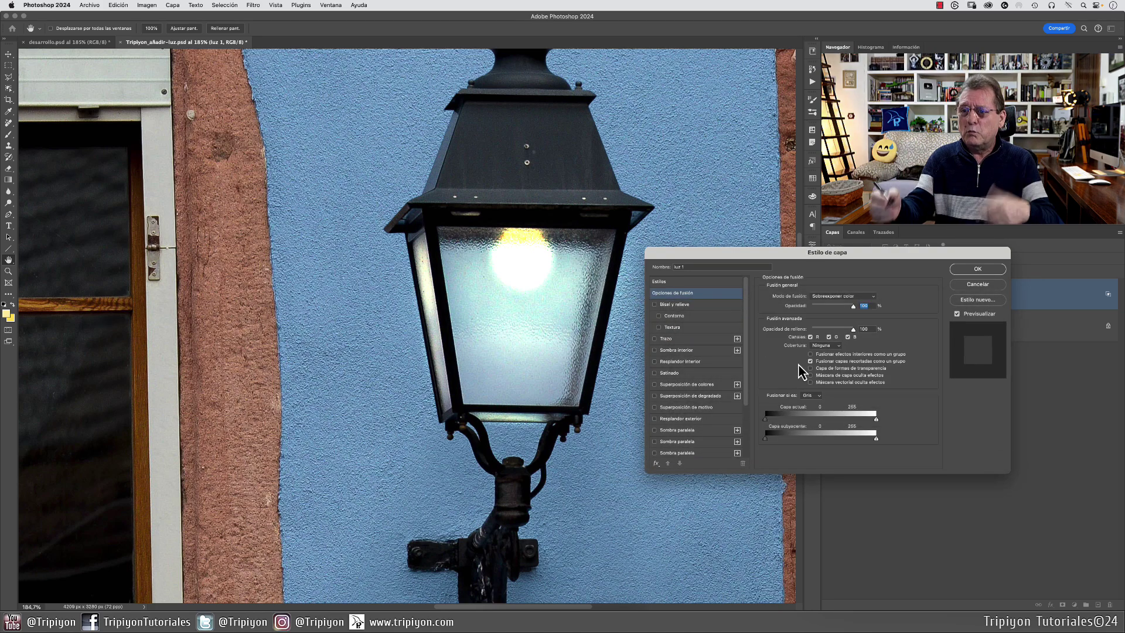
click(993, 269)
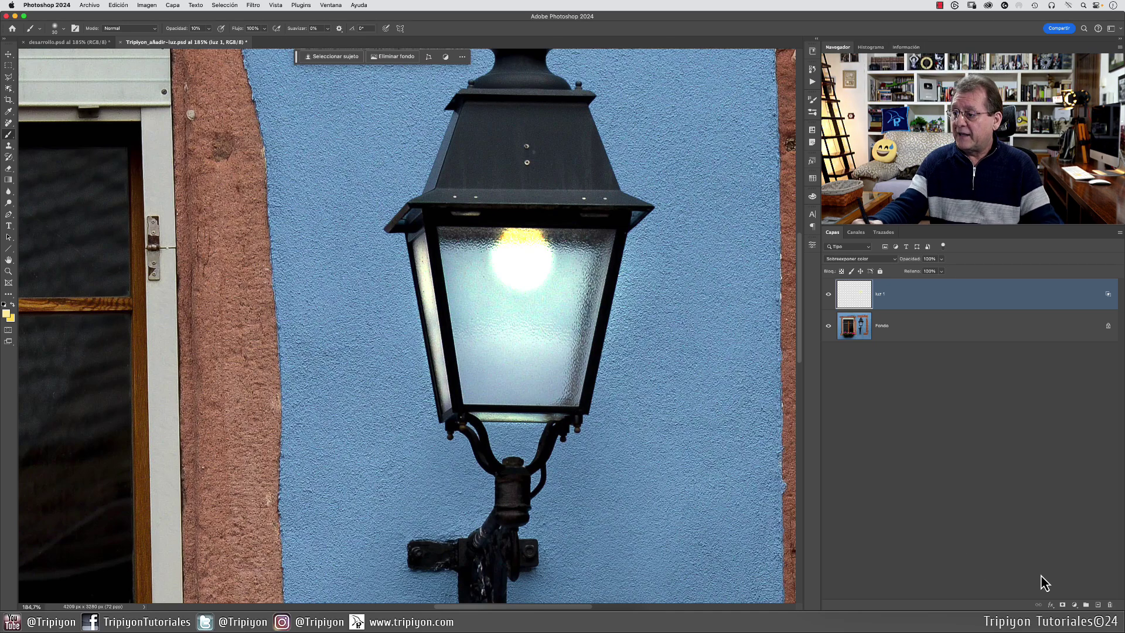
- Add a layer named "luz 2" above luz 1 and set its blend mode to Luz fuerte
click(1099, 605)
double_click(885, 294)
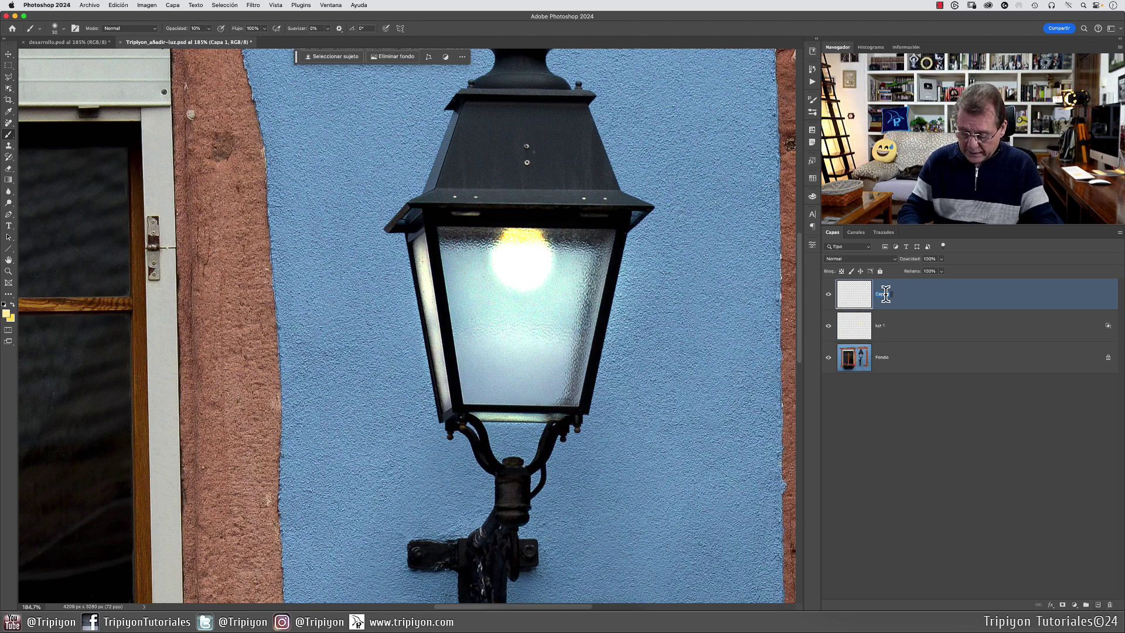
text(luz 2)
key(Return)
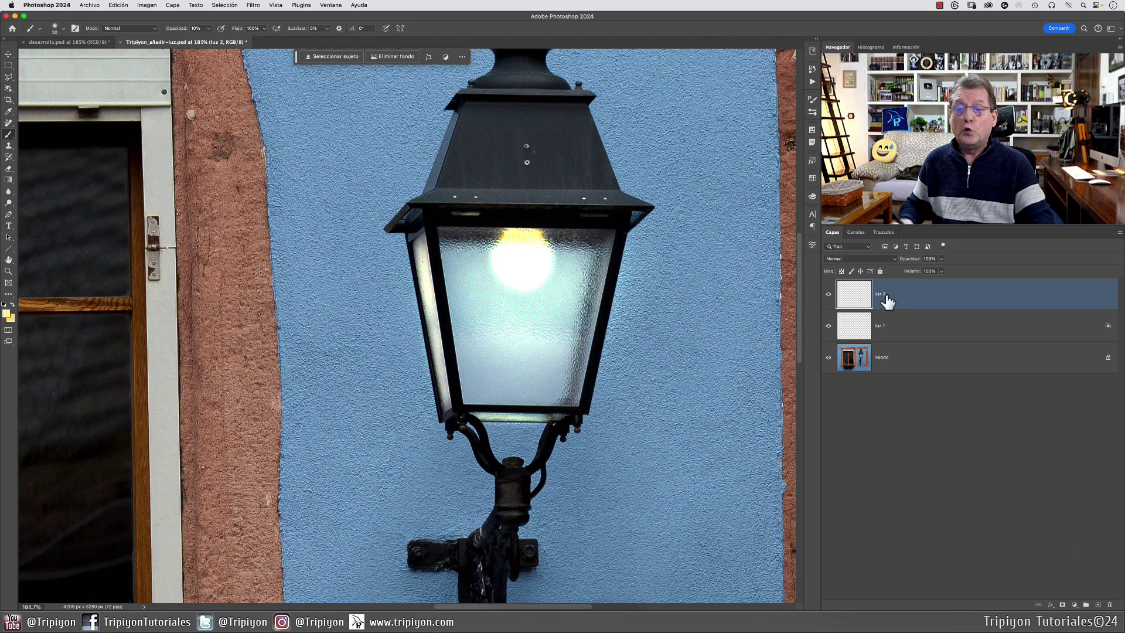
click(864, 259)
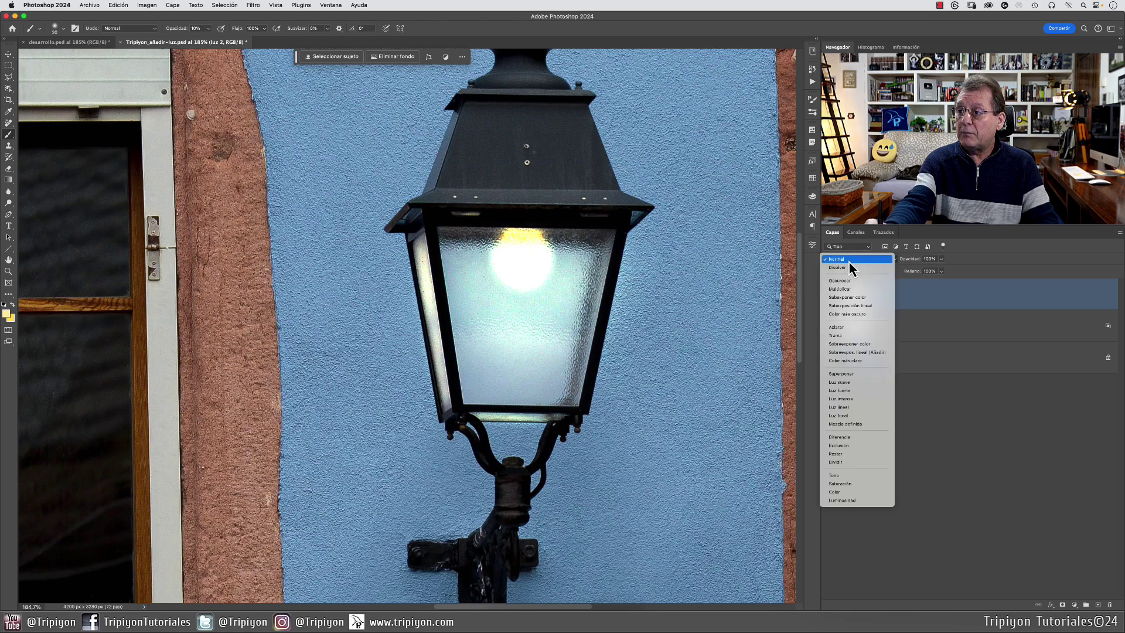
click(855, 391)
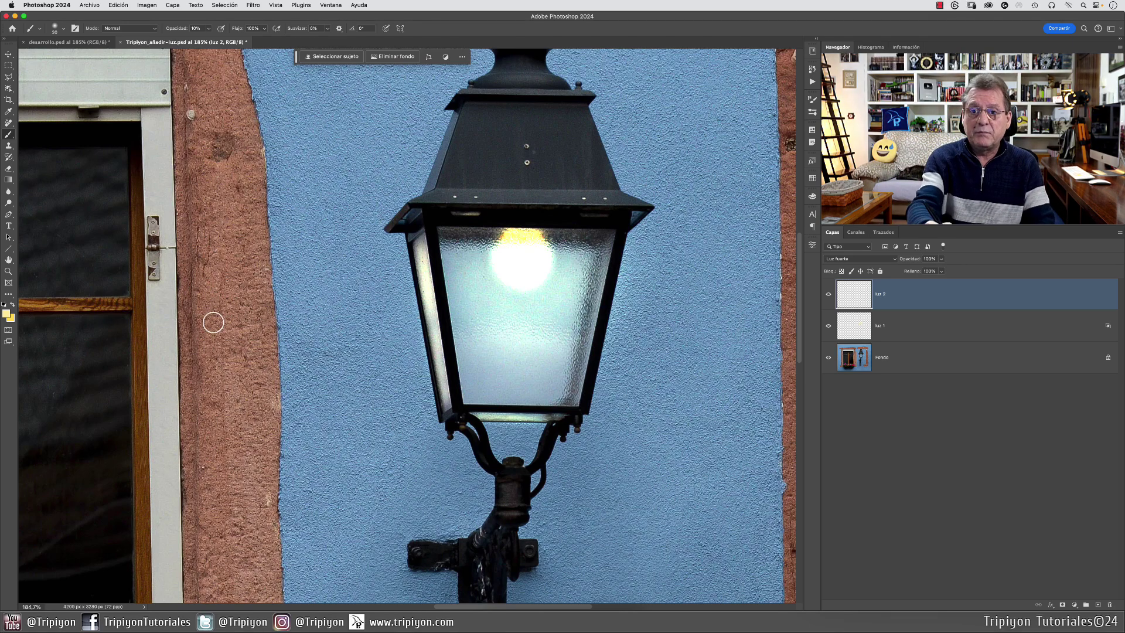
- Set the foreground color to #ffdd57 and return to the Brush tool
click(7, 315)
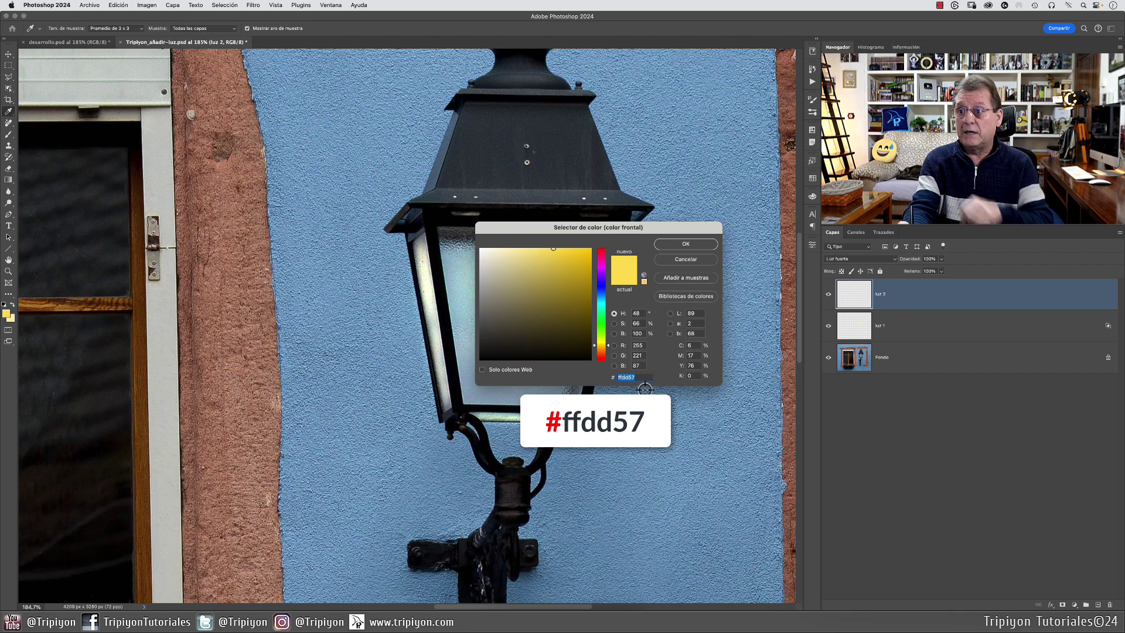
click(693, 248)
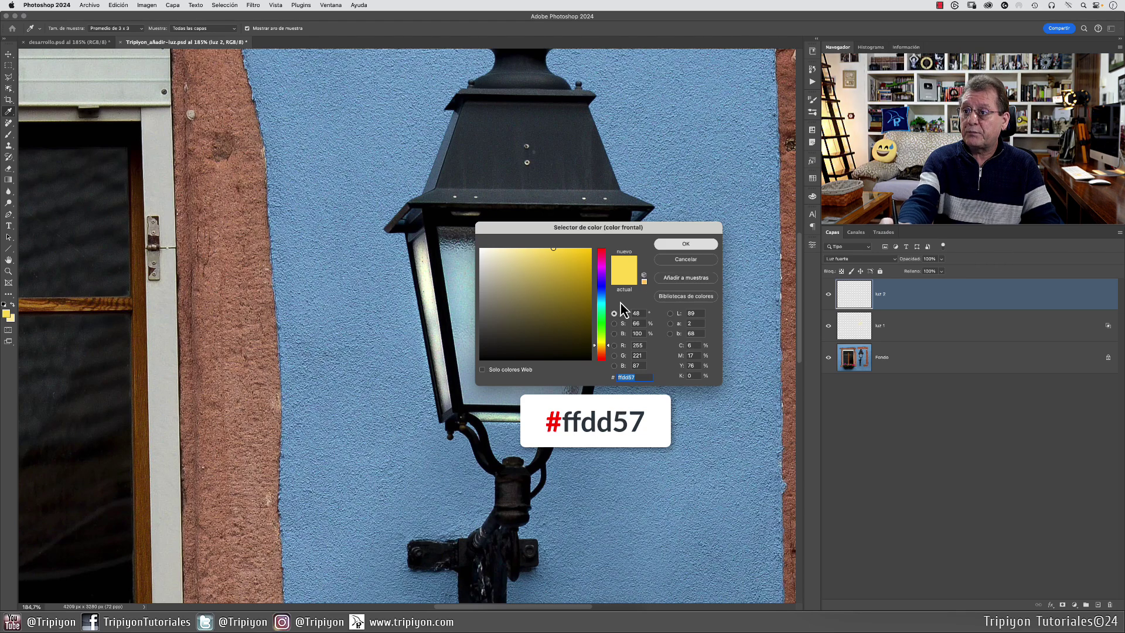
key(b)
- Paint a warm yellow glow over the lantern glass and its side edges on luz 2 with a large soft brush at 10% opacity
mouse_move(526, 326)
mouse_down()
mouse_move(545, 326)
mouse_move(530, 324)
mouse_up()
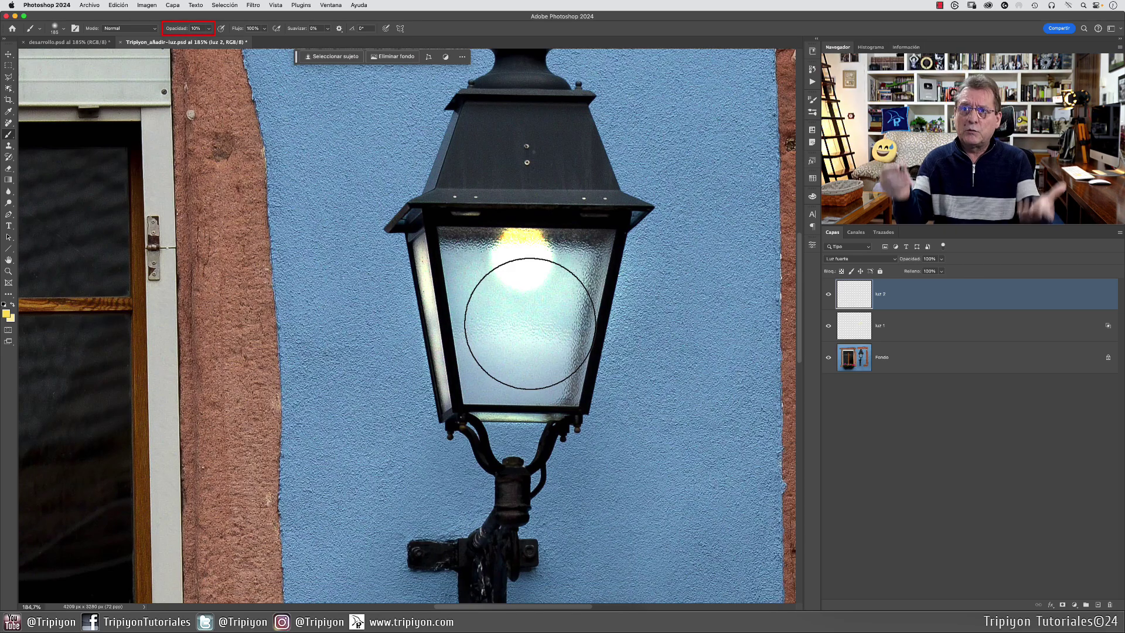
drag(545, 380, 552, 384)
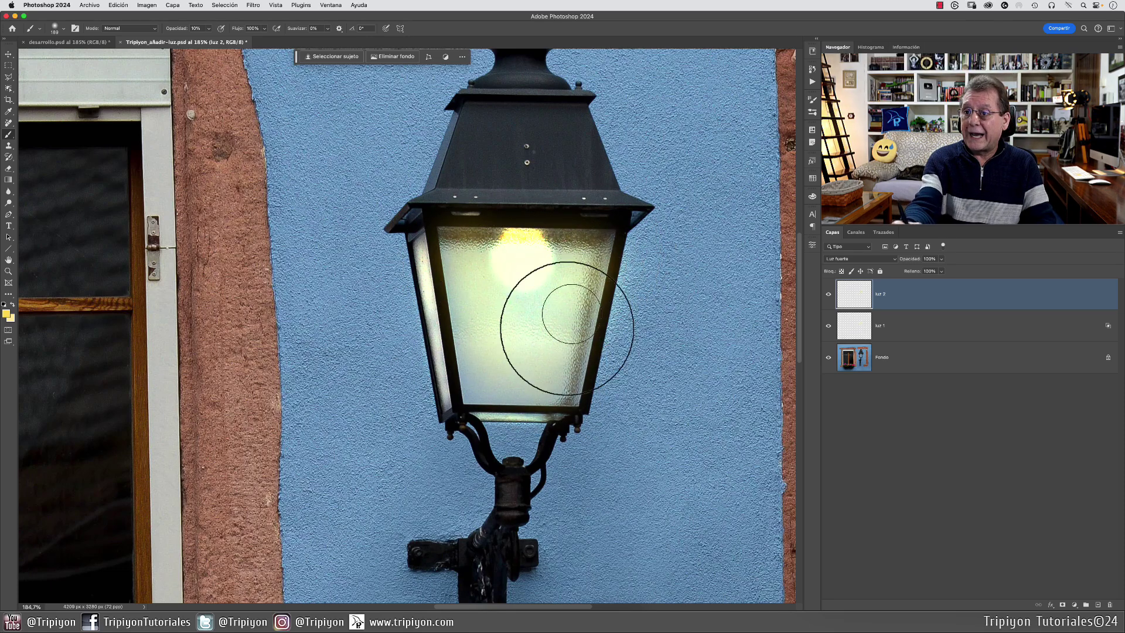
mouse_move(509, 363)
mouse_down()
mouse_move(502, 301)
mouse_move(515, 364)
mouse_move(539, 359)
mouse_move(532, 375)
mouse_move(482, 338)
mouse_up()
mouse_move(418, 253)
mouse_down()
mouse_move(430, 314)
mouse_move(417, 300)
mouse_move(413, 309)
mouse_move(400, 255)
mouse_move(422, 390)
mouse_move(390, 267)
mouse_move(415, 398)
mouse_up()
mouse_move(658, 307)
mouse_down()
mouse_move(480, 409)
mouse_move(557, 401)
mouse_up()
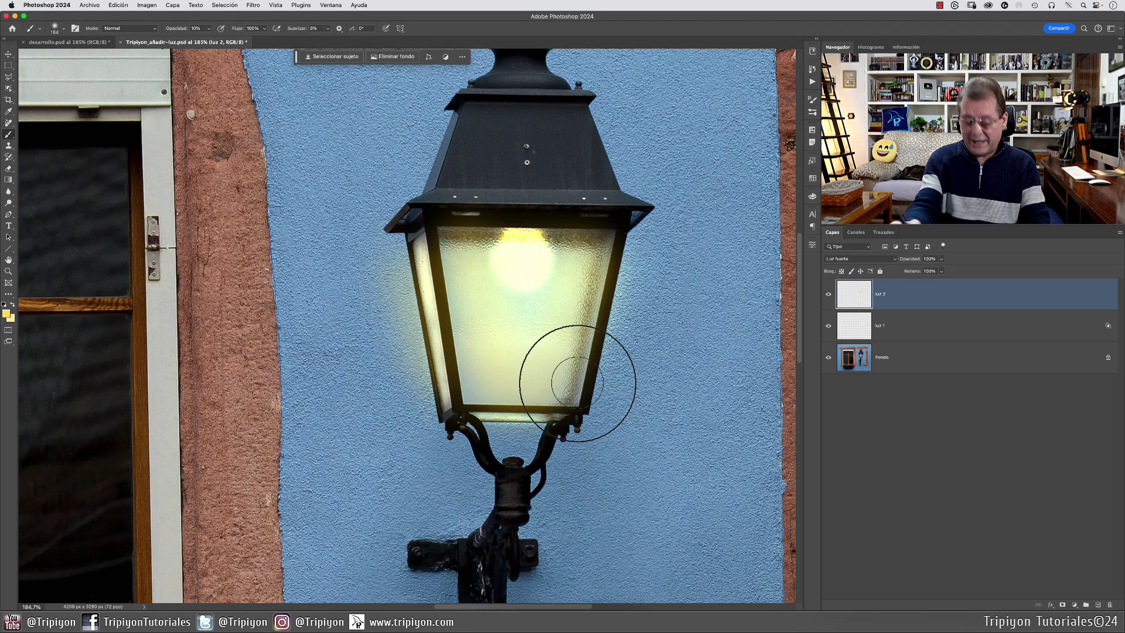
drag(612, 350, 552, 409)
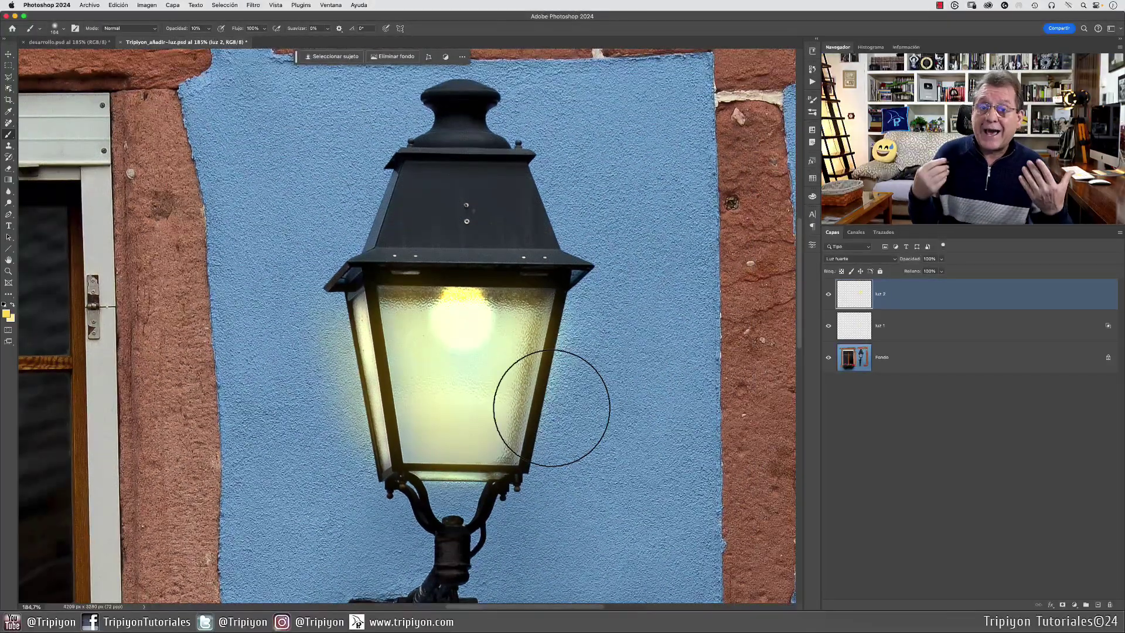
- Extend the yellow glow across the blue wall on both sides of the lantern
drag(687, 275, 560, 317)
mouse_move(721, 262)
mouse_down()
mouse_move(539, 321)
mouse_move(722, 272)
mouse_move(642, 302)
mouse_move(556, 326)
mouse_move(727, 266)
mouse_move(579, 370)
mouse_move(545, 342)
mouse_move(659, 337)
mouse_move(649, 329)
mouse_move(551, 351)
mouse_move(642, 334)
mouse_move(667, 348)
mouse_move(628, 358)
mouse_move(612, 336)
mouse_move(690, 316)
mouse_move(681, 302)
mouse_move(699, 281)
mouse_move(696, 310)
mouse_move(566, 385)
mouse_move(541, 380)
mouse_move(689, 388)
mouse_move(584, 393)
mouse_move(659, 490)
mouse_move(695, 349)
mouse_move(566, 404)
mouse_move(636, 457)
mouse_move(555, 434)
mouse_move(547, 403)
mouse_move(632, 475)
mouse_move(551, 462)
mouse_move(640, 437)
mouse_move(573, 457)
mouse_up()
scroll(460, 314, left, 4)
mouse_move(460, 315)
mouse_down()
mouse_move(414, 447)
mouse_move(458, 338)
mouse_move(427, 470)
mouse_move(422, 346)
mouse_move(626, 515)
mouse_move(574, 474)
mouse_move(674, 527)
mouse_move(509, 485)
mouse_up()
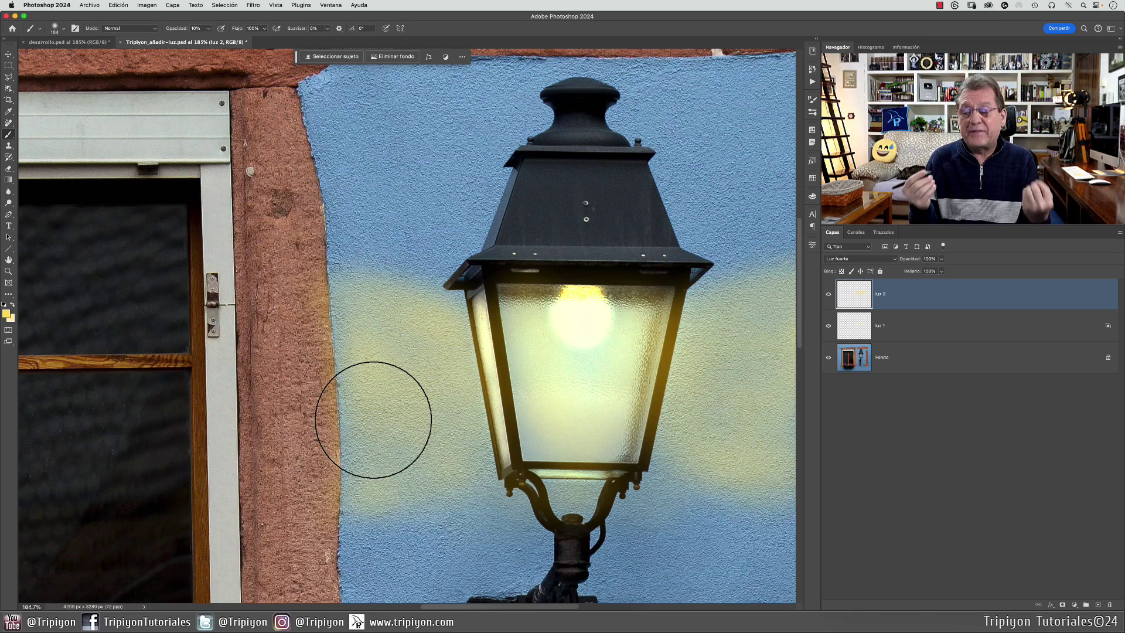
- Add a layer mask to luz 2 and paint it with a large soft black brush to fade the glow's outer edges on the wall
click(1064, 605)
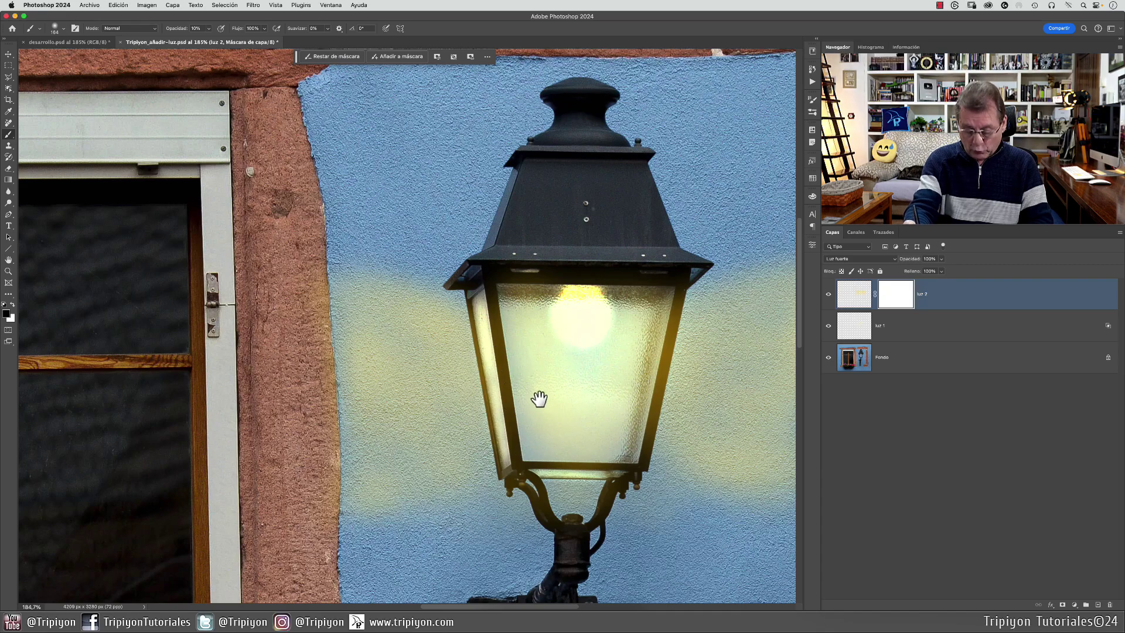
drag(578, 412, 519, 414)
drag(605, 436, 495, 402)
mouse_move(406, 390)
mouse_down()
mouse_move(480, 396)
mouse_move(465, 369)
mouse_up()
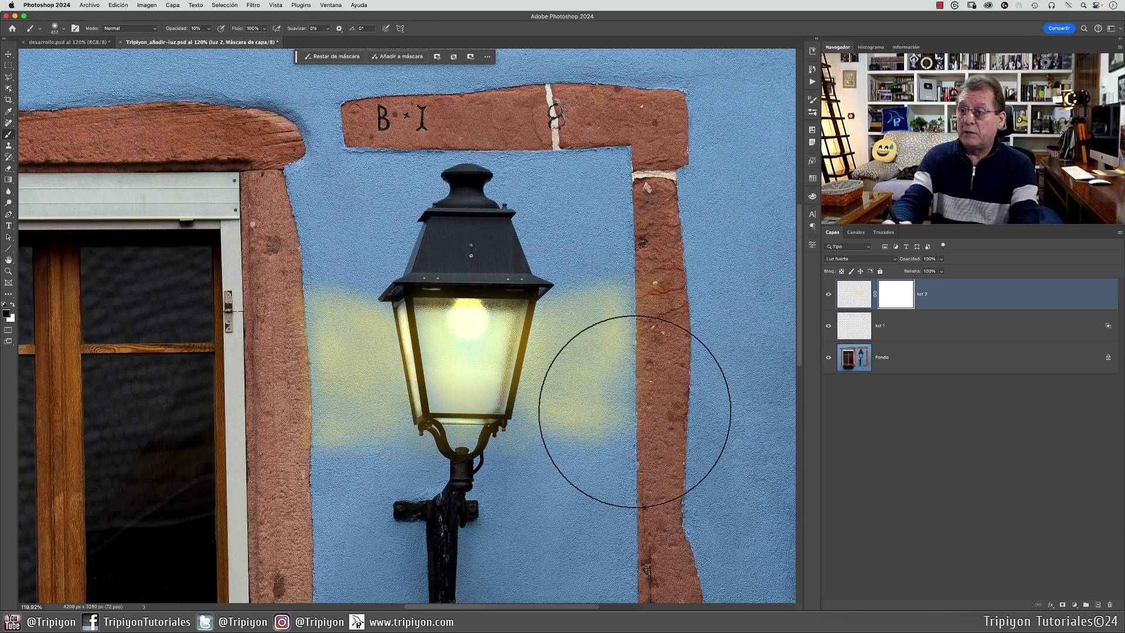
mouse_move(662, 254)
mouse_down()
mouse_move(649, 445)
mouse_move(638, 450)
mouse_up()
mouse_move(608, 289)
mouse_down()
mouse_move(604, 431)
mouse_move(585, 464)
mouse_up()
drag(650, 259, 640, 456)
mouse_move(673, 229)
mouse_down()
mouse_move(674, 385)
mouse_move(689, 356)
mouse_move(674, 248)
mouse_move(646, 412)
mouse_up()
mouse_move(598, 311)
mouse_down()
mouse_move(603, 327)
mouse_move(604, 306)
mouse_move(585, 300)
mouse_up()
mouse_move(598, 351)
mouse_down()
mouse_move(582, 314)
mouse_move(555, 480)
mouse_move(607, 234)
mouse_move(306, 326)
mouse_move(353, 445)
mouse_move(315, 474)
mouse_move(408, 592)
mouse_up()
- On the luz 2 mask, fade the wall glow with a large soft brush and clear yellow from the lantern frame with a small 50% brush
mouse_move(494, 371)
mouse_down()
mouse_move(540, 382)
mouse_move(529, 384)
mouse_move(539, 415)
mouse_up()
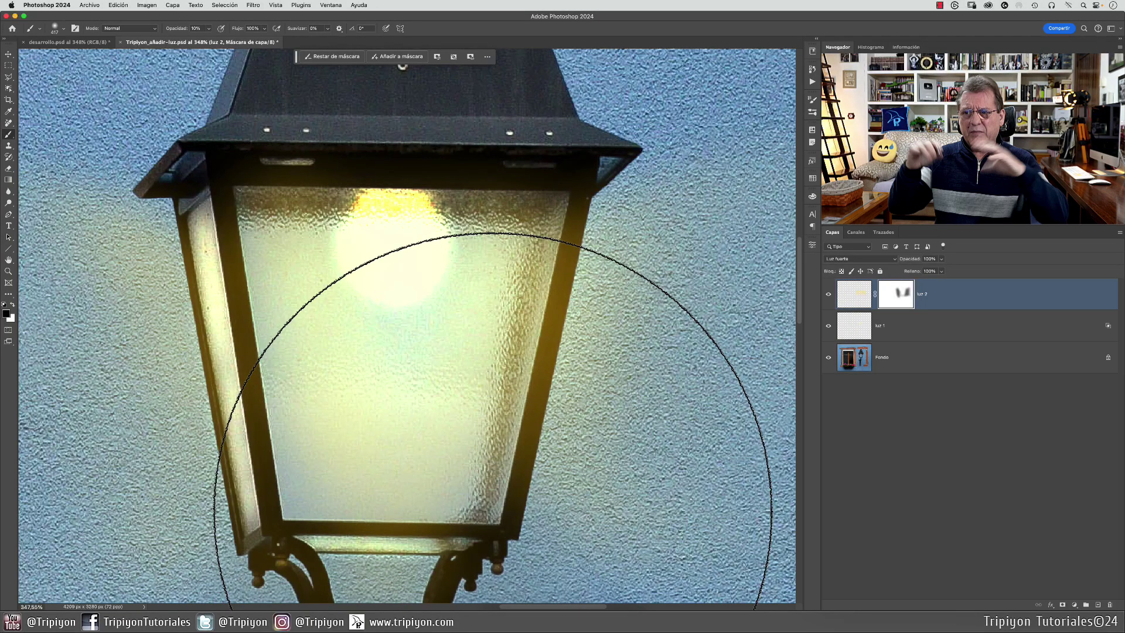
drag(524, 375, 234, 355)
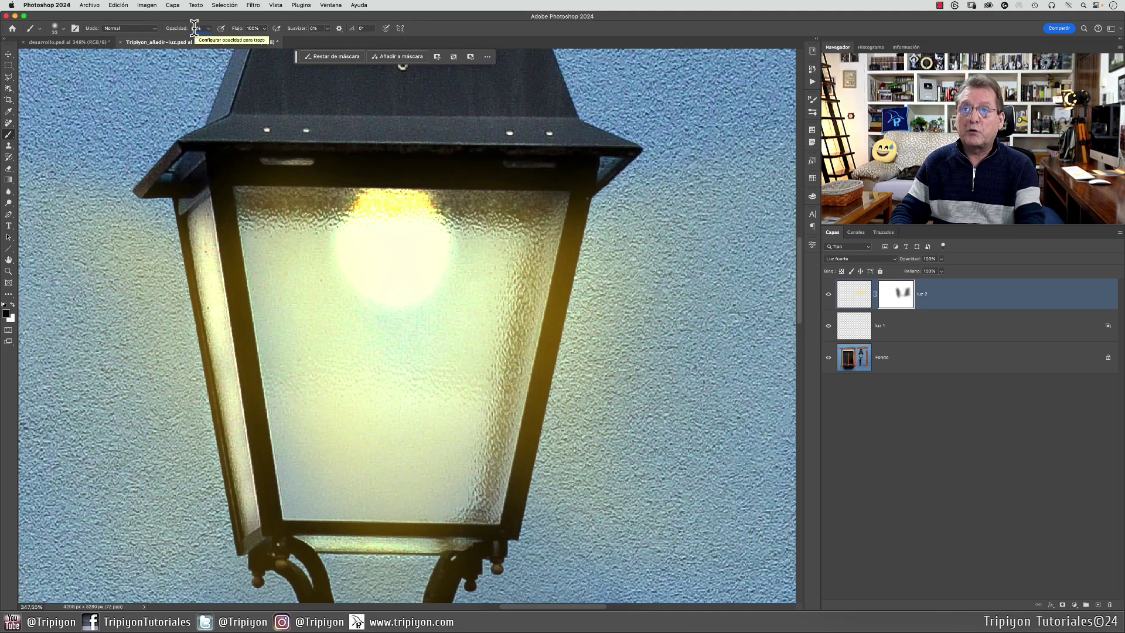
drag(513, 335, 504, 338)
mouse_move(579, 190)
mouse_down()
mouse_move(555, 324)
mouse_move(571, 410)
mouse_move(524, 454)
mouse_move(555, 297)
mouse_move(509, 508)
mouse_up()
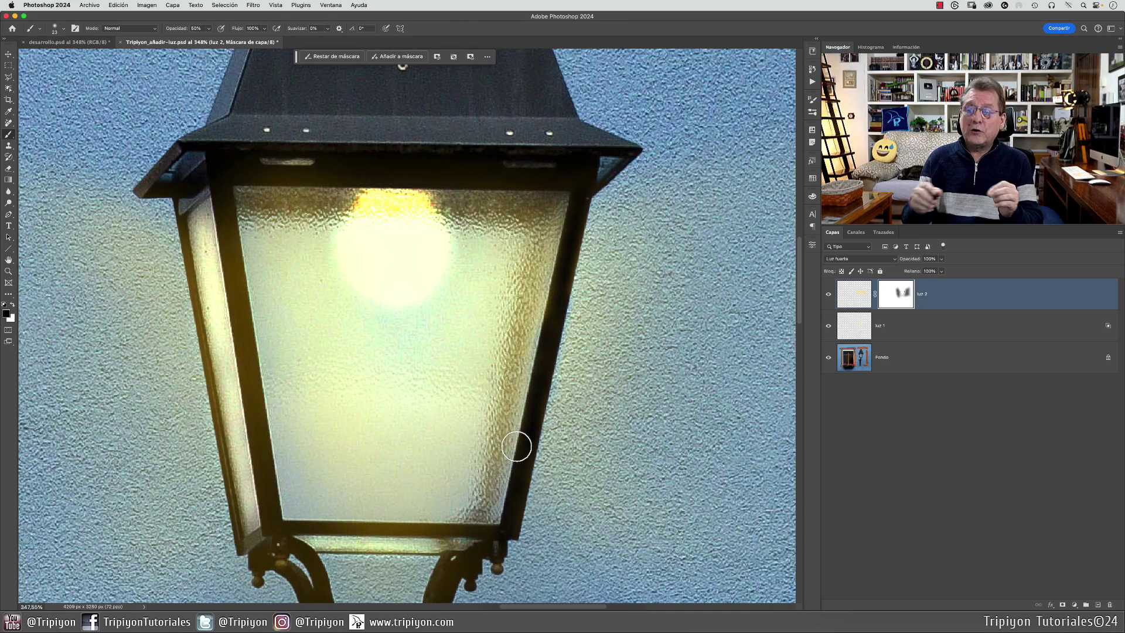
mouse_move(225, 202)
mouse_down()
mouse_move(272, 529)
mouse_move(344, 387)
mouse_move(384, 469)
mouse_up()
drag(505, 413, 462, 490)
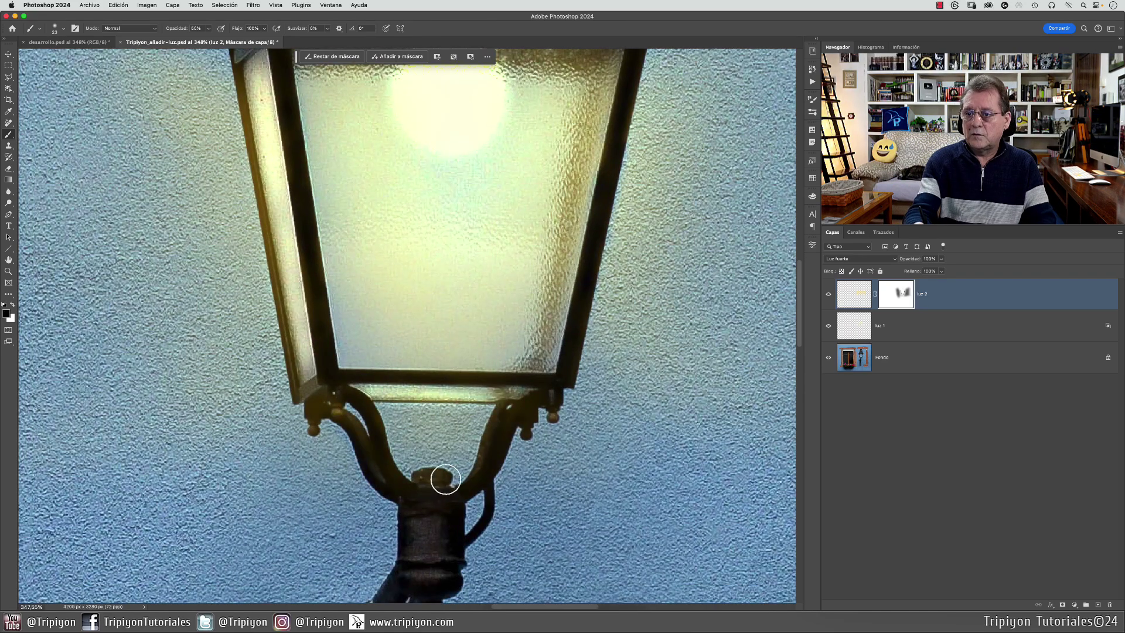
- Mask the yellow tint off the lantern's lower supports, and soften the surrounding wall glow with a brush at 10% opacity
drag(513, 410, 509, 530)
drag(264, 375, 246, 181)
drag(494, 392, 405, 402)
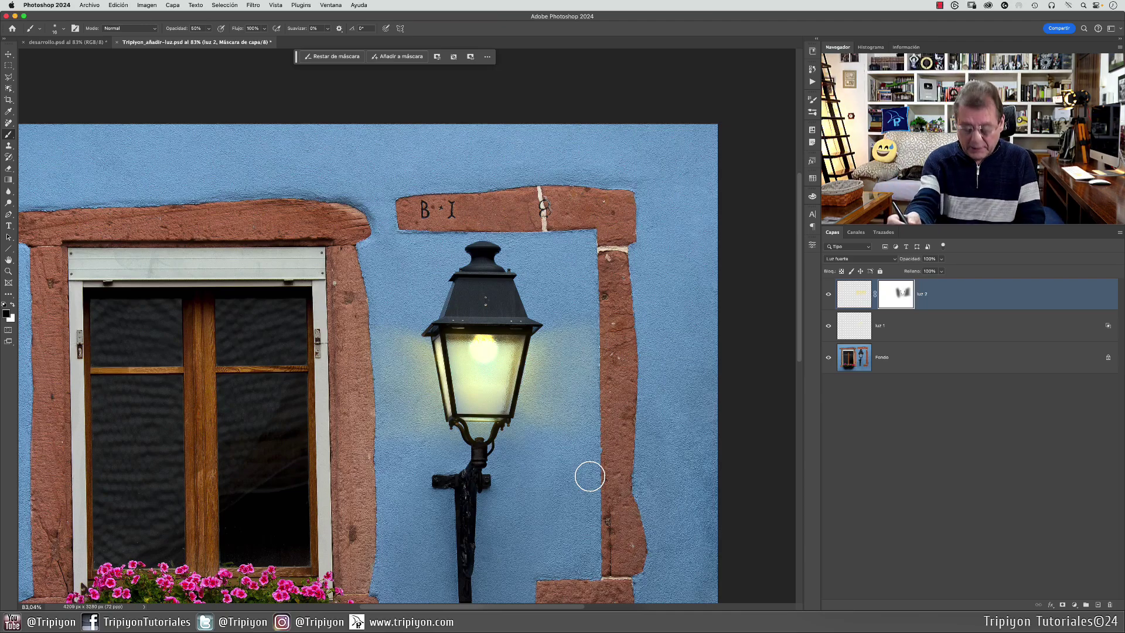
mouse_move(475, 396)
mouse_down()
mouse_move(522, 395)
mouse_move(512, 389)
mouse_move(512, 426)
mouse_up()
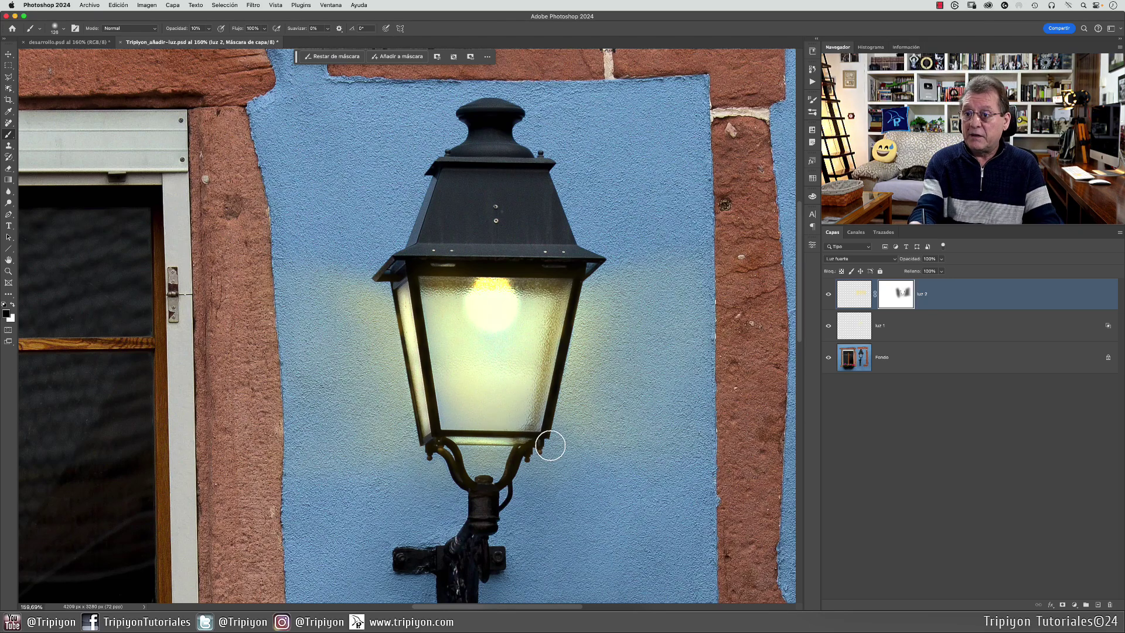
drag(457, 380, 483, 381)
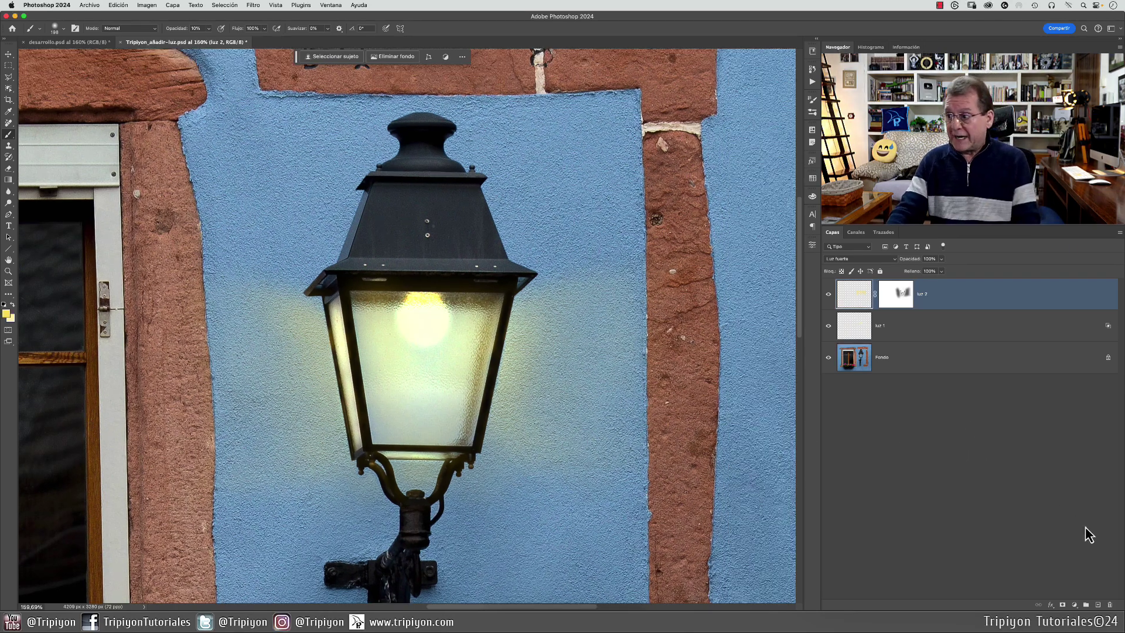
- Add a new layer named luz 3 and set its blend mode to Superponer
click(1098, 605)
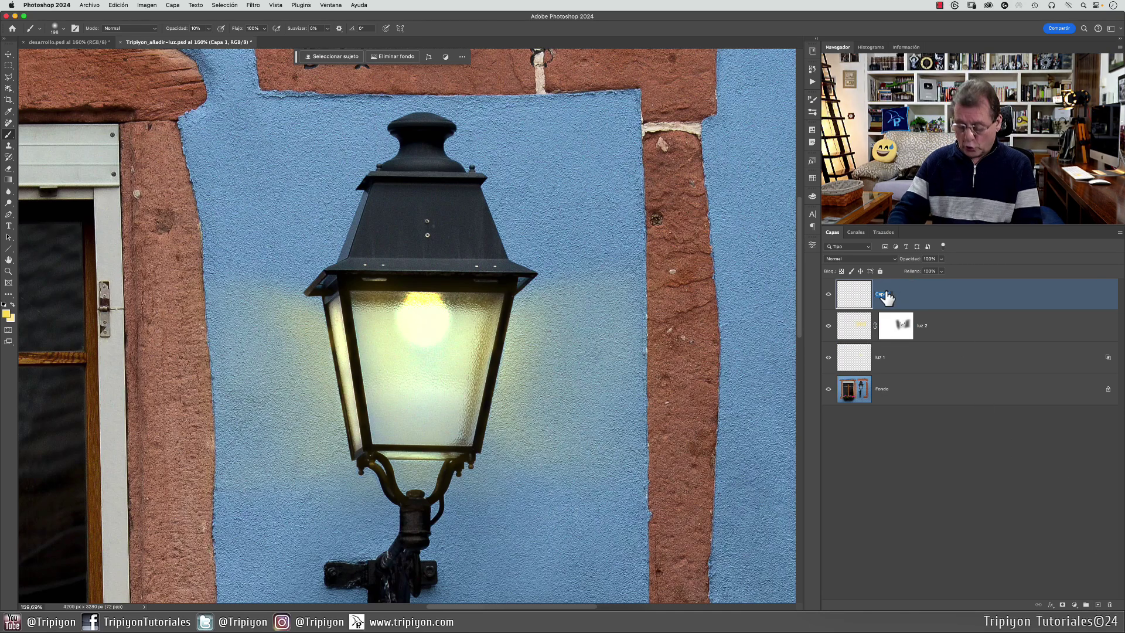
text(luz 3)
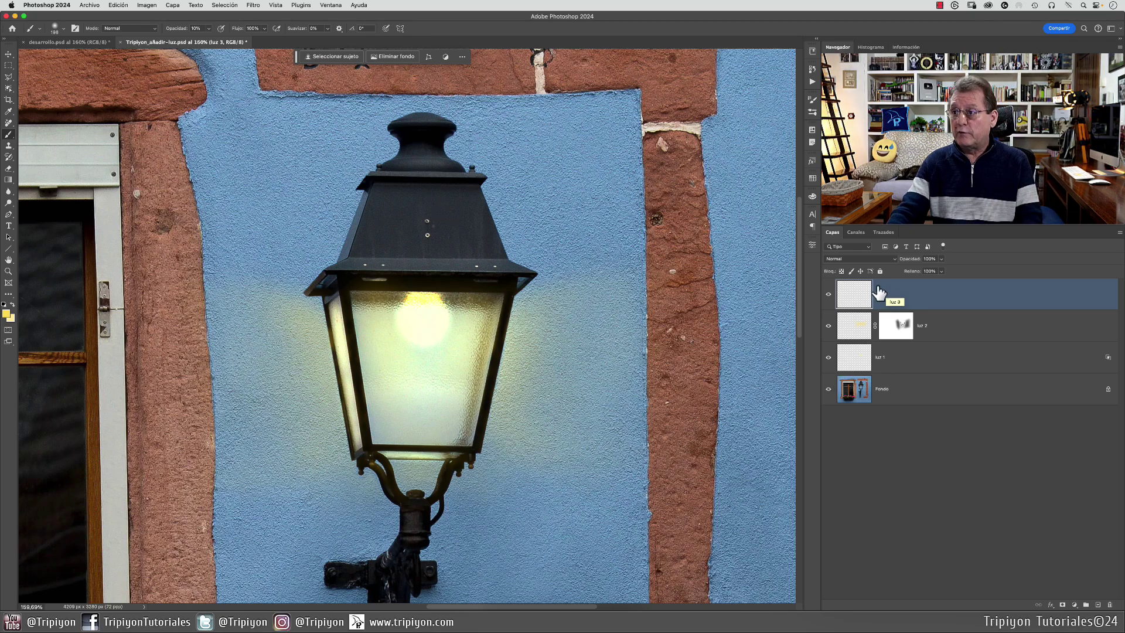
click(856, 258)
click(856, 376)
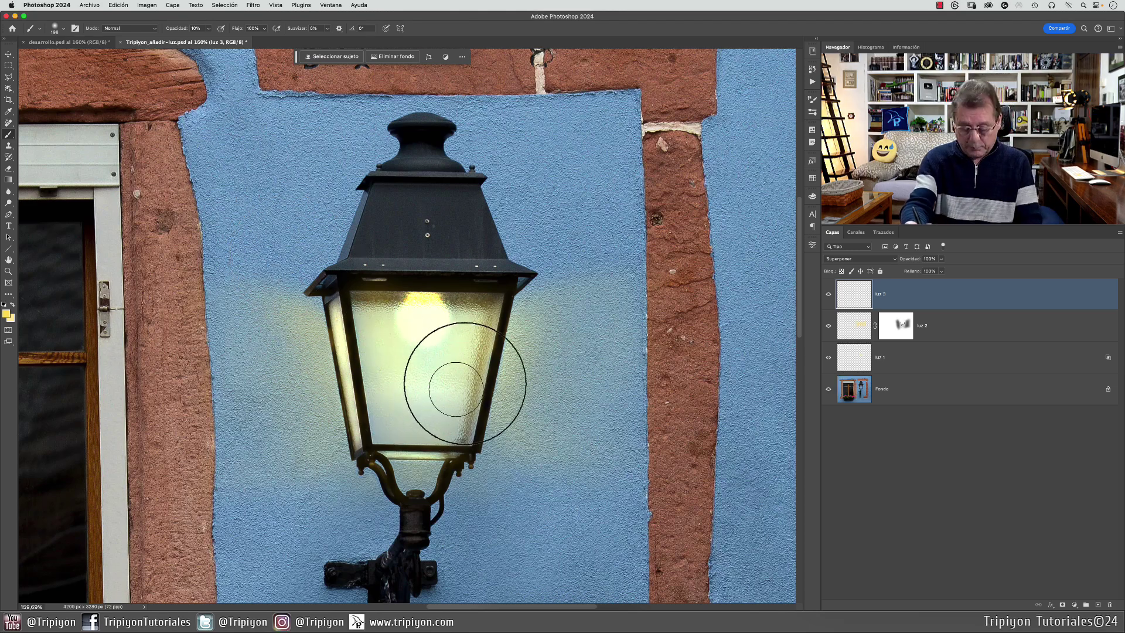
- Paint soft yellow light over the lantern glass on luz 3 at 10% brush opacity and compare with the layer hidden
mouse_move(404, 354)
mouse_down()
mouse_move(397, 322)
mouse_move(483, 331)
mouse_move(468, 372)
mouse_move(470, 313)
mouse_move(439, 323)
mouse_move(376, 315)
mouse_move(442, 407)
mouse_move(477, 361)
mouse_move(461, 311)
mouse_move(420, 395)
mouse_move(399, 382)
mouse_move(408, 402)
mouse_move(468, 323)
mouse_move(445, 384)
mouse_move(444, 359)
mouse_move(391, 350)
mouse_move(362, 368)
mouse_move(385, 323)
mouse_move(415, 335)
mouse_move(364, 324)
mouse_up()
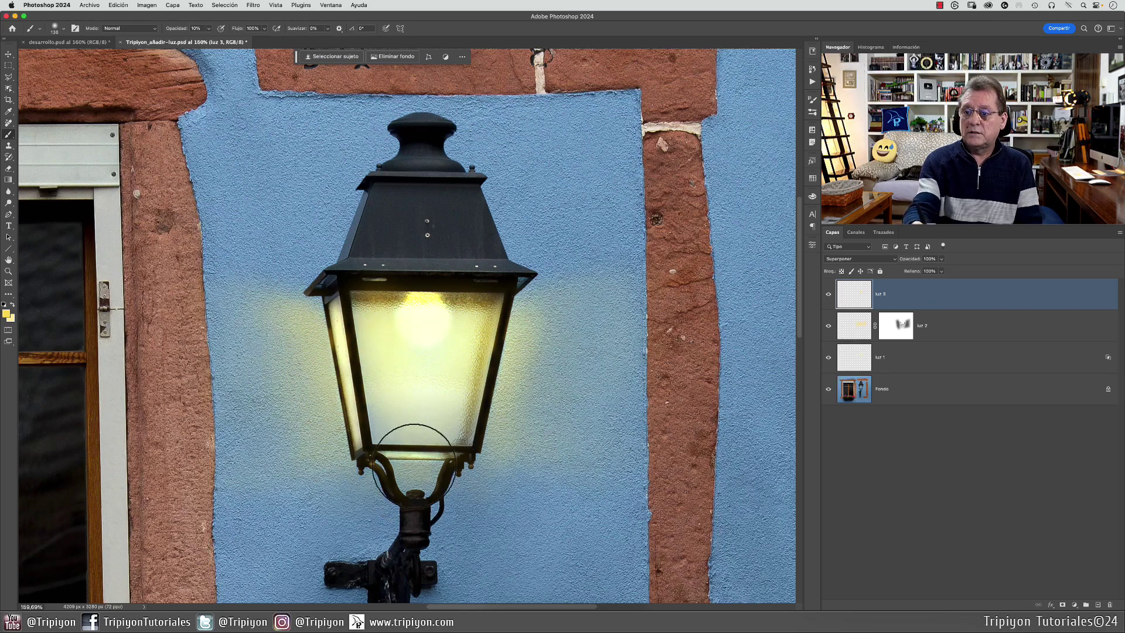
click(829, 294)
click(829, 295)
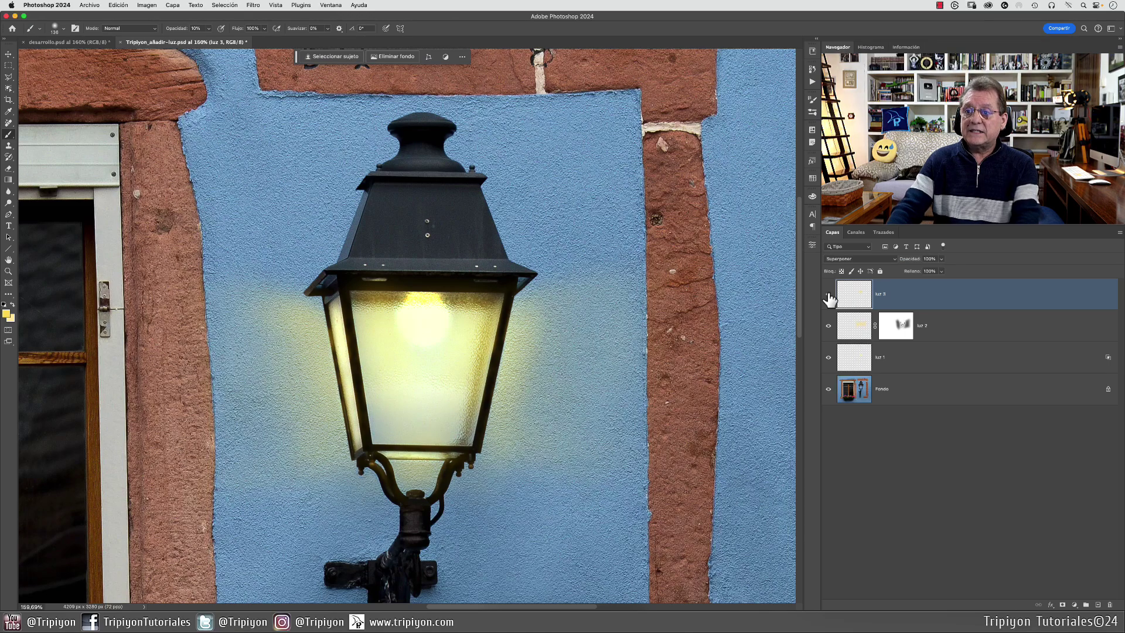
- Set the opacity of layer luz 3 to 80%
scroll(457, 358, down, 2)
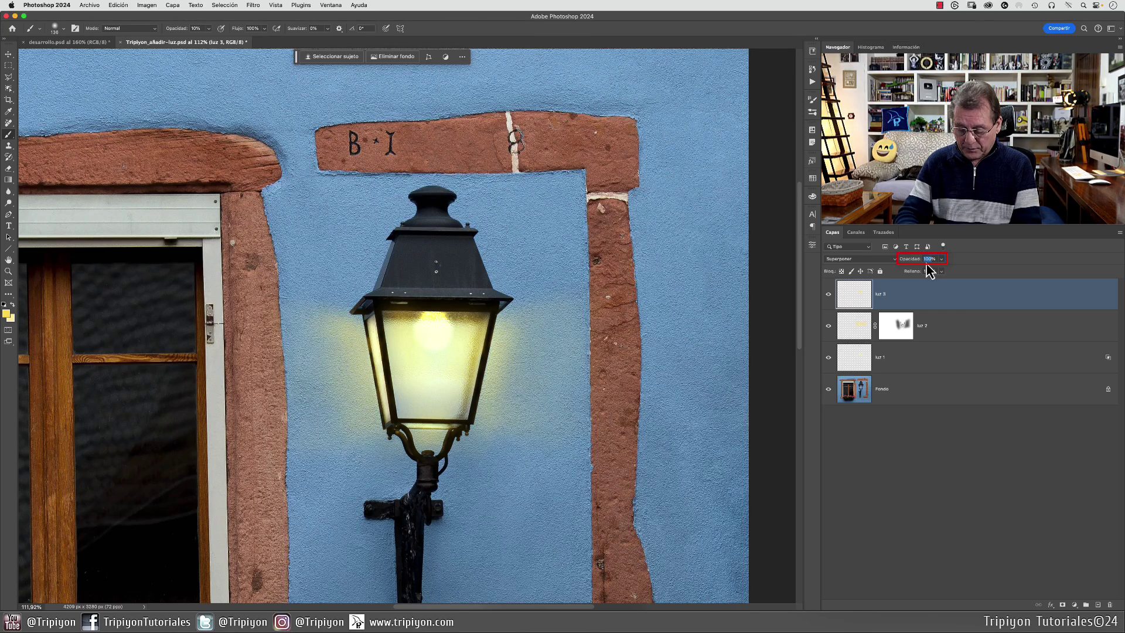
text(80)
key(Return)
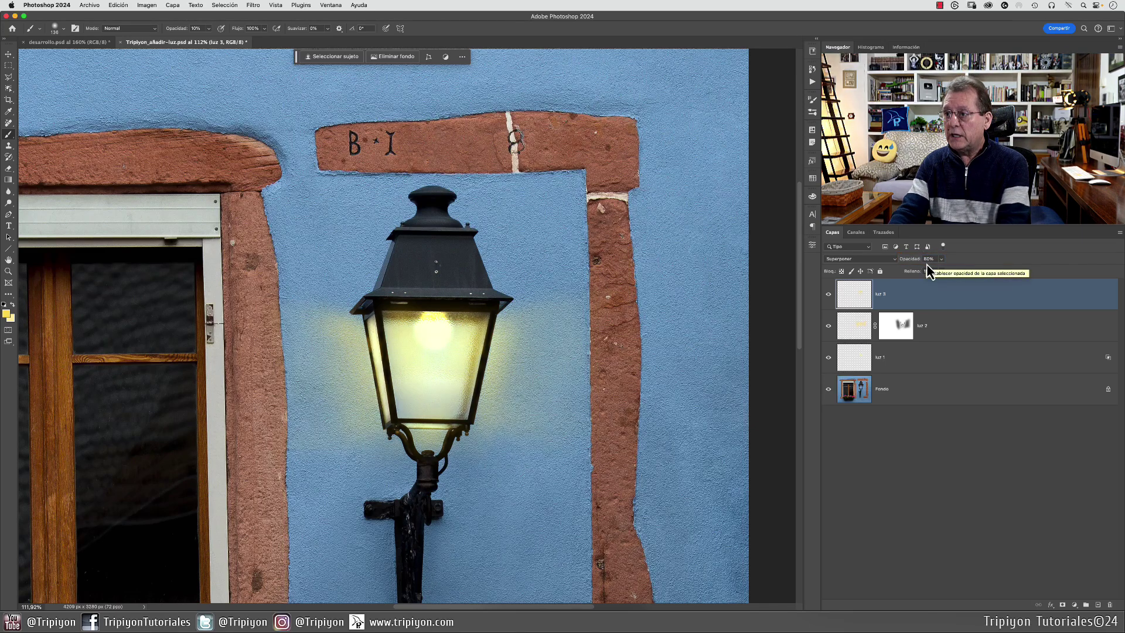
- Open the blending options of luz 2 and raise the underlying layer's black Blend If limit to 14
click(995, 340)
scroll(393, 362, up, 3)
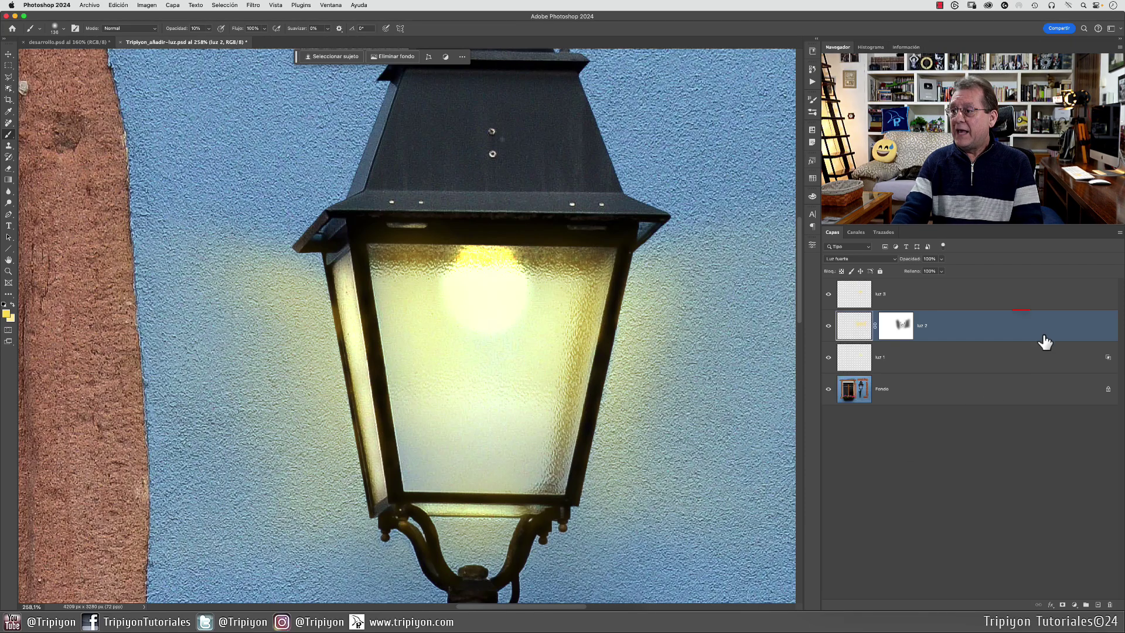
double_click(1079, 339)
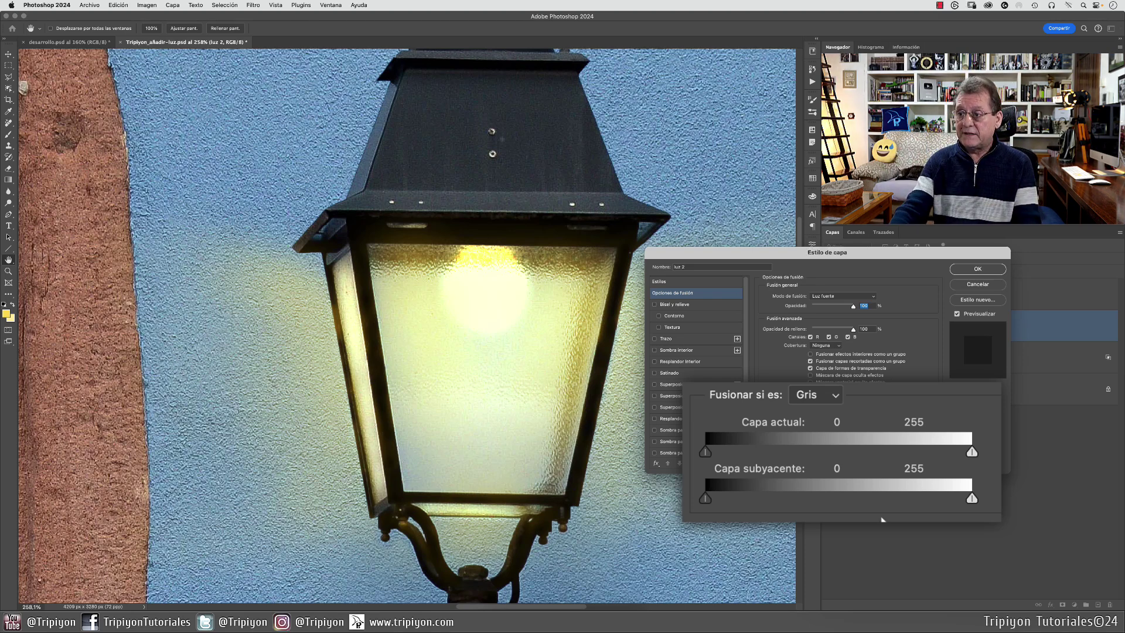
mouse_move(711, 507)
mouse_down()
mouse_move(883, 508)
mouse_move(703, 510)
mouse_up()
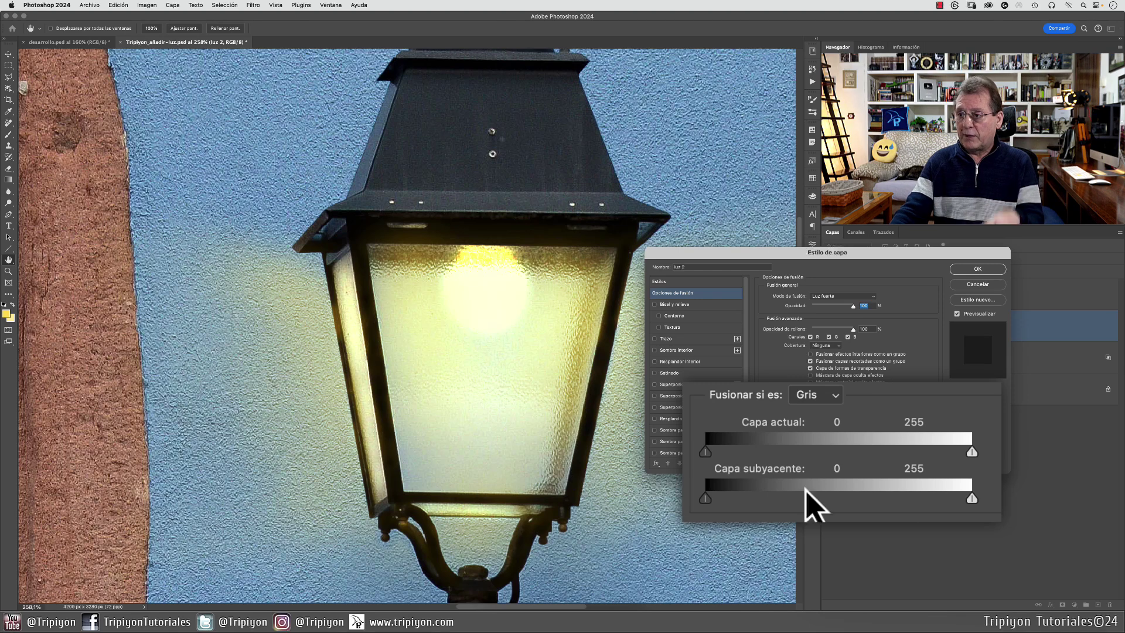
drag(706, 508, 740, 502)
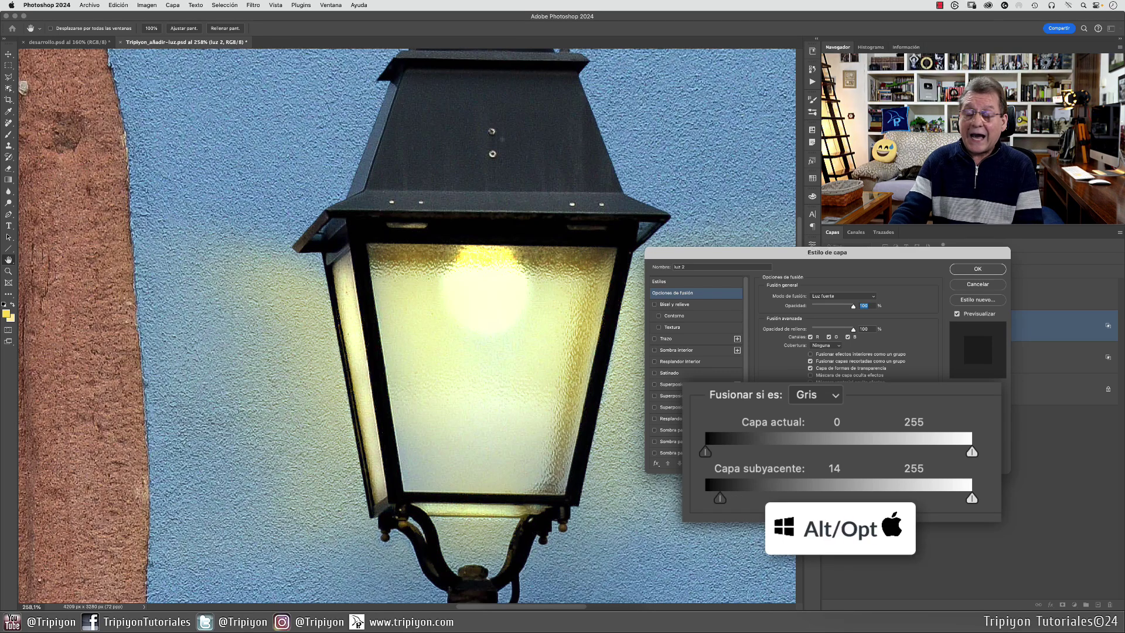
- Split the underlying layer's black Blend If slider to 14 / 142, compare the preview and accept the layer style
key(alt)
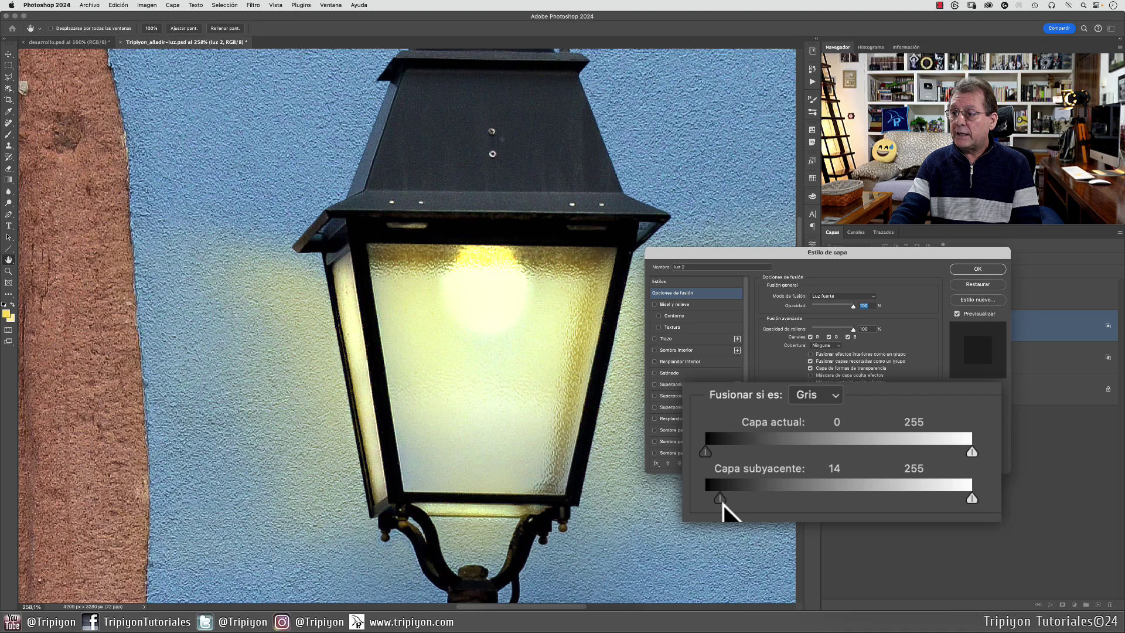
drag(741, 504, 859, 498)
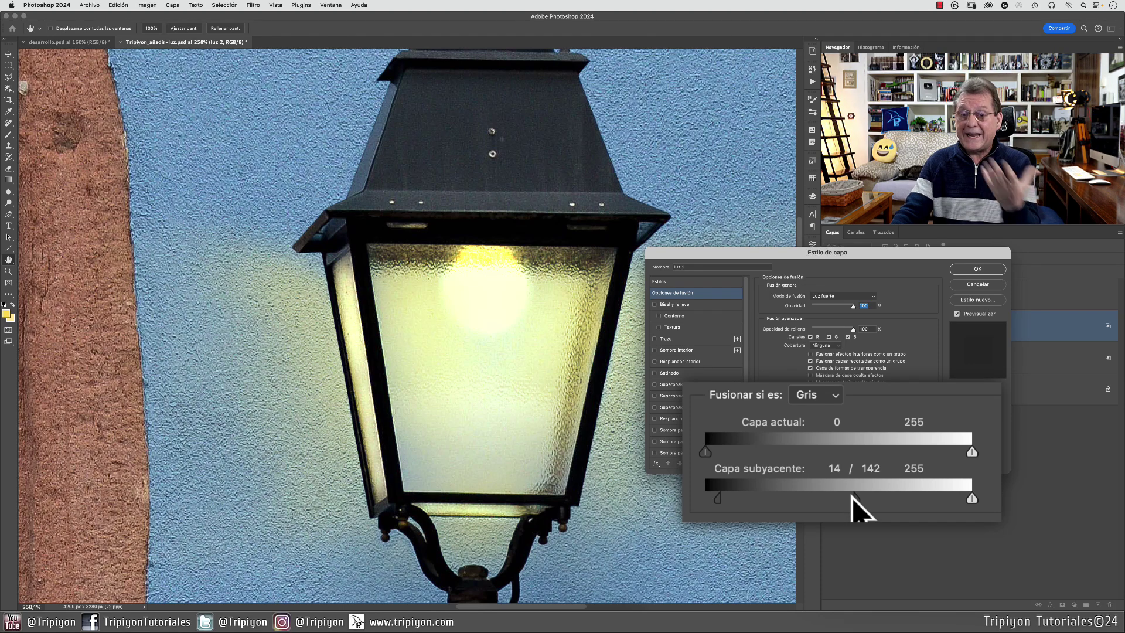
click(959, 315)
click(957, 315)
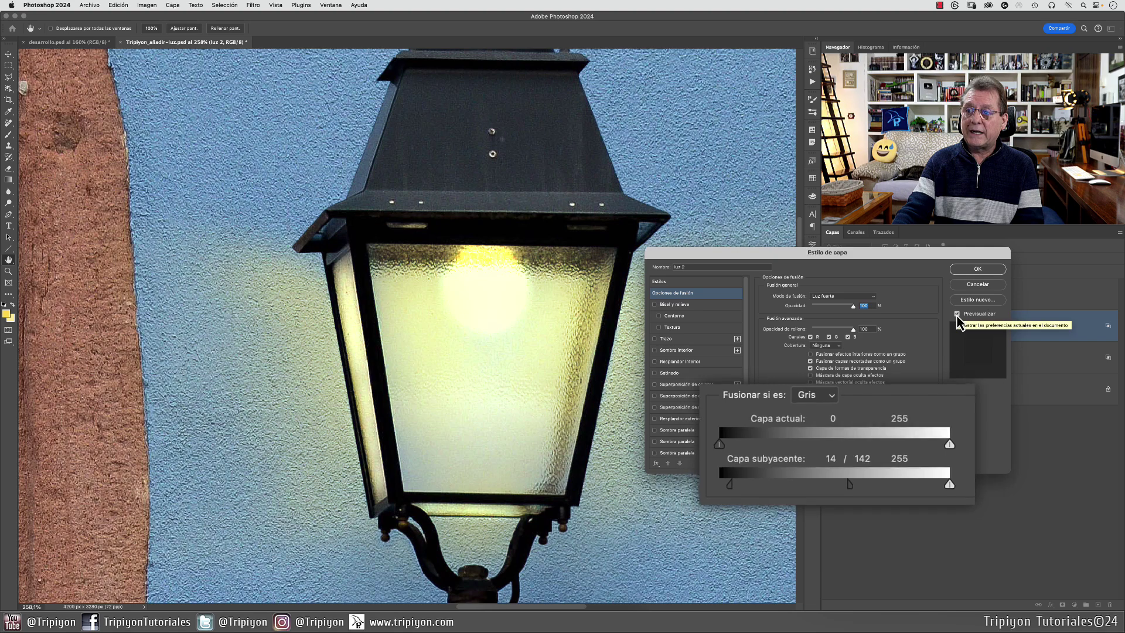
click(957, 315)
click(958, 314)
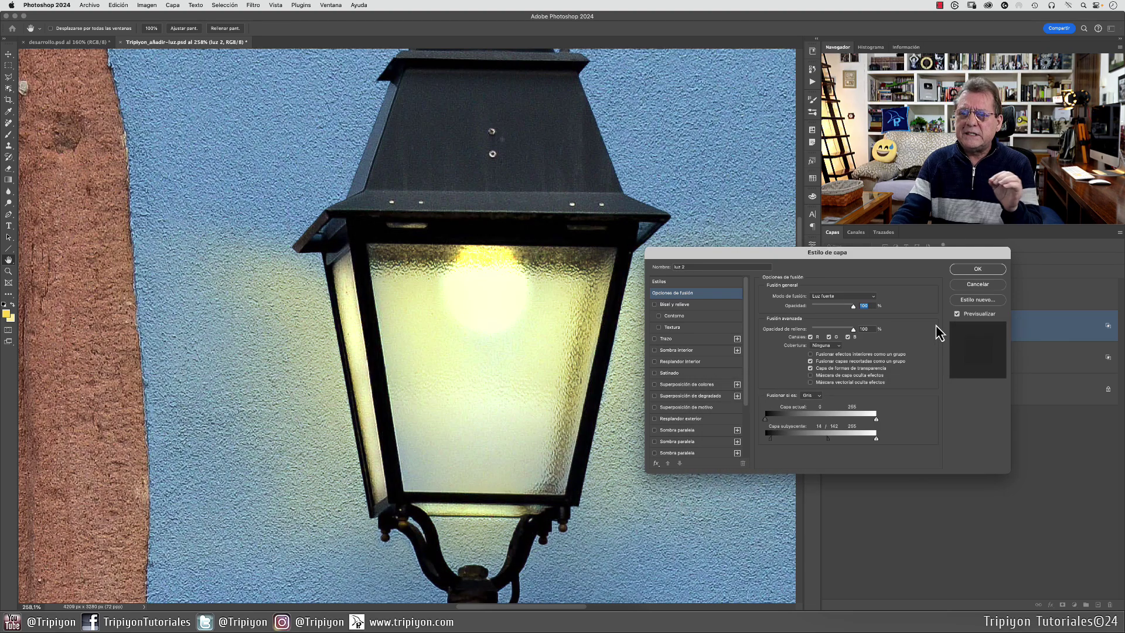
click(995, 270)
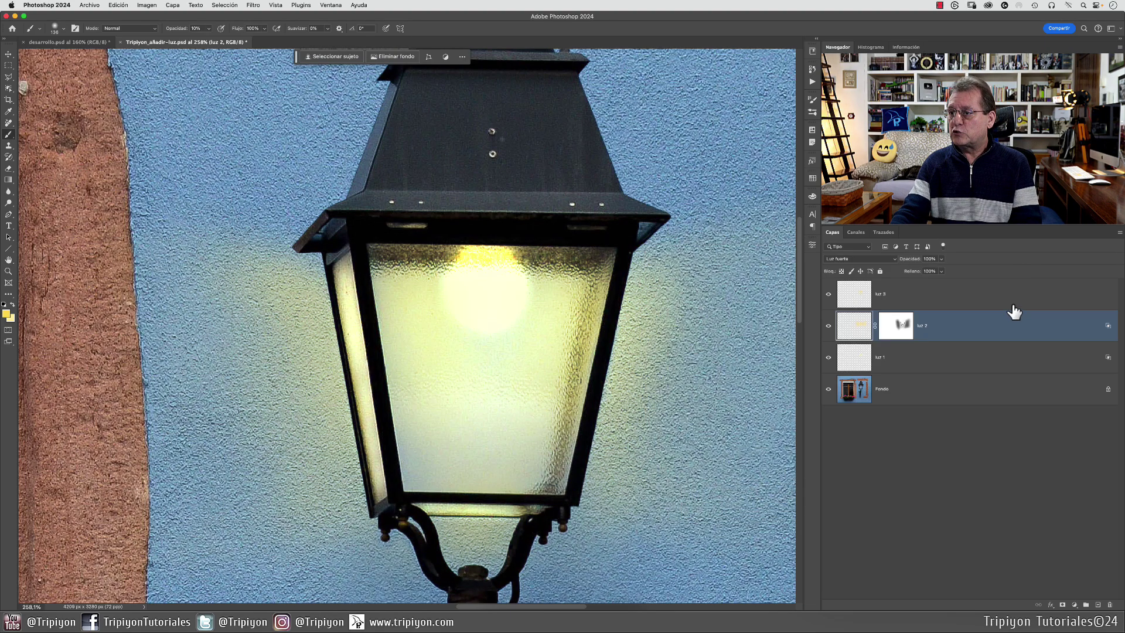
- Add a layer named luz 4 above luz 3 and set its blend mode to Trama
click(962, 298)
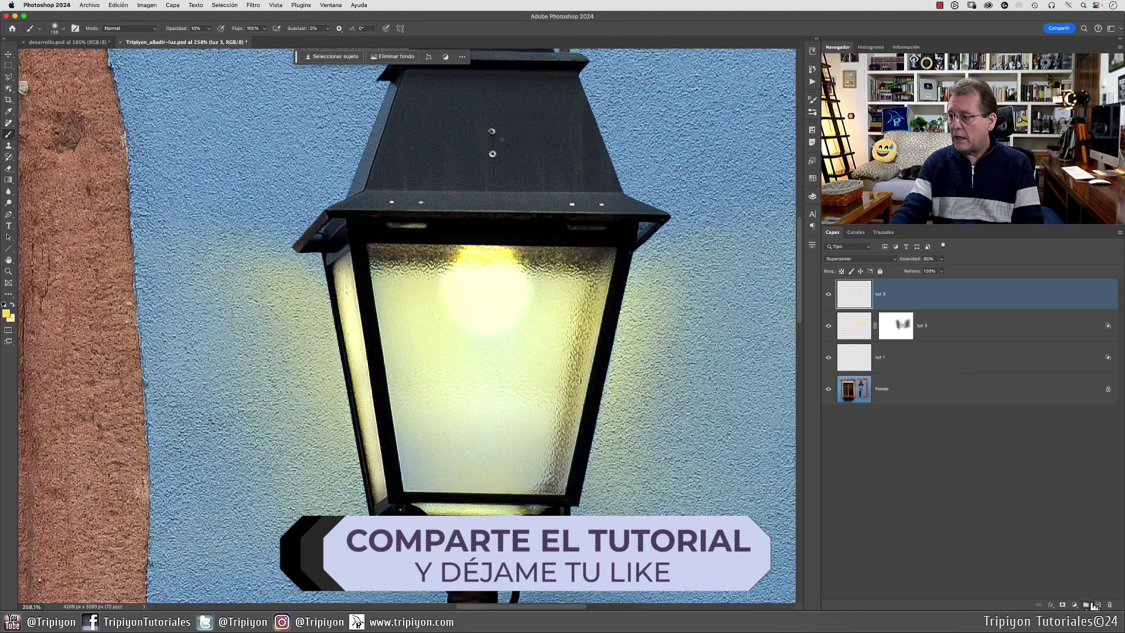
click(1098, 605)
double_click(882, 294)
text(luz 4)
key(Return)
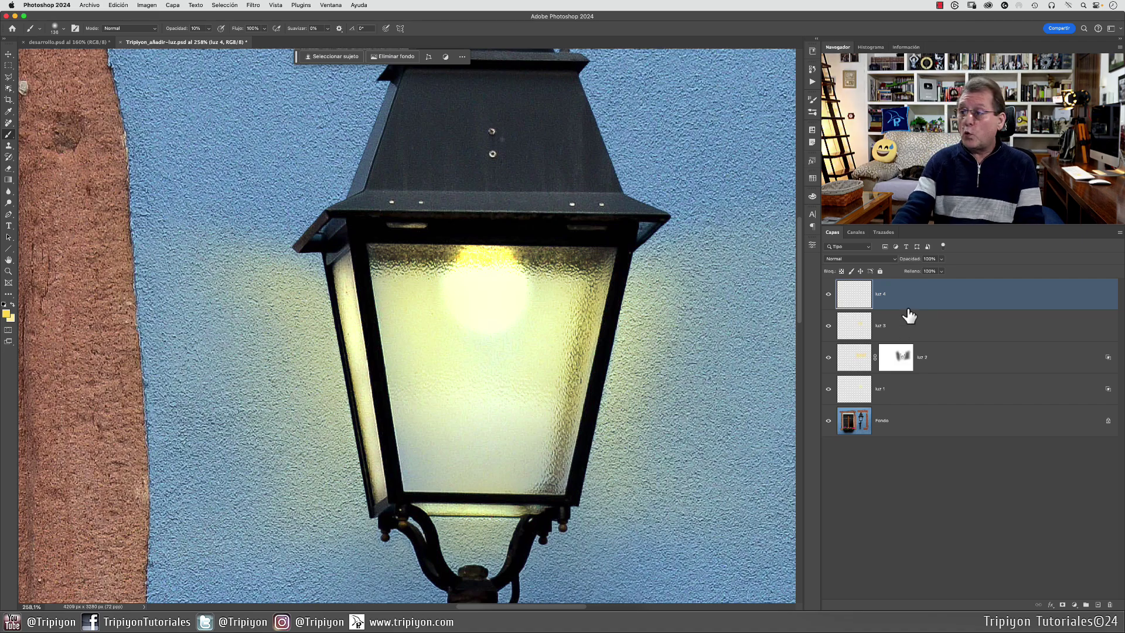
click(851, 259)
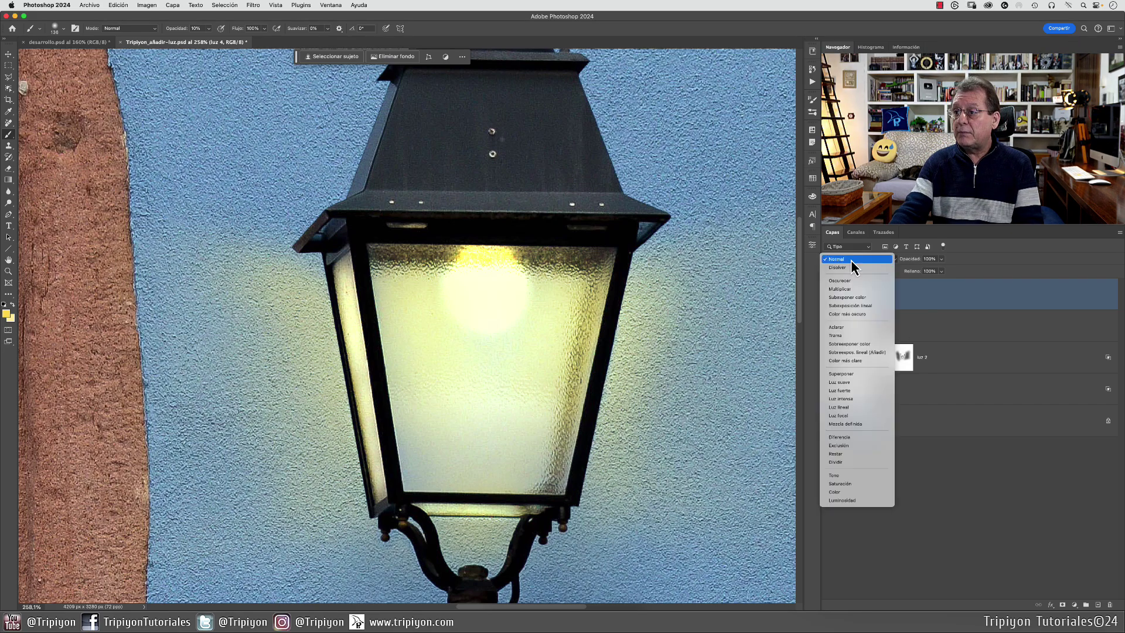
click(846, 343)
- Paint a broad yellow halo around the lantern on luz 4 with a very large soft brush and compare with the layer hidden
scroll(498, 340, down, 5)
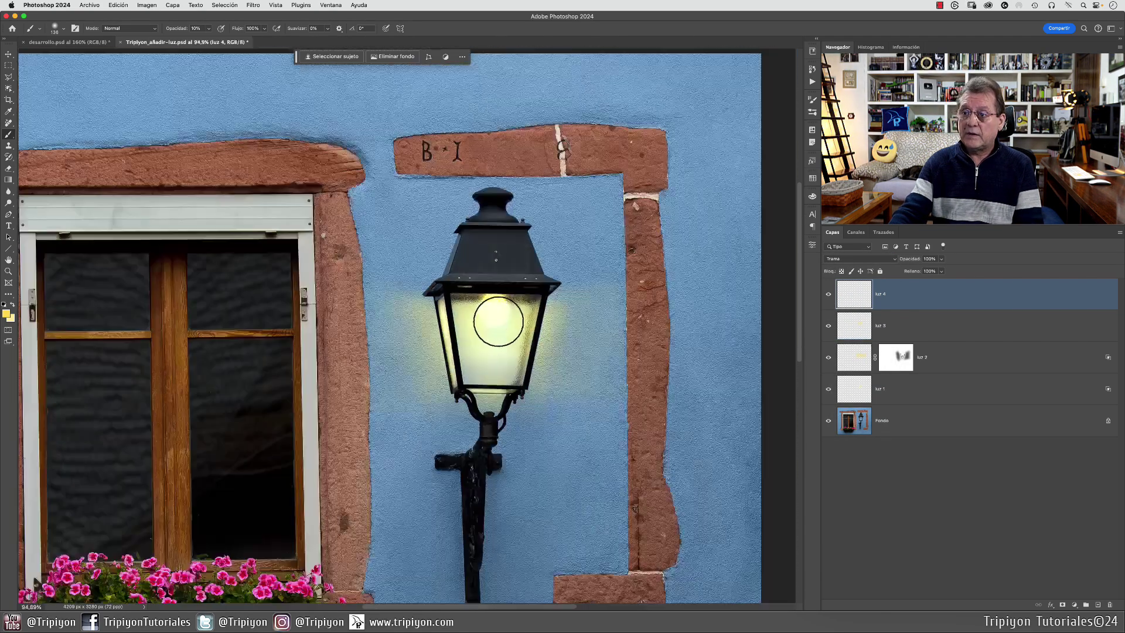
scroll(515, 370, down, 1)
mouse_move(498, 337)
mouse_down()
mouse_move(573, 358)
mouse_move(616, 352)
mouse_up()
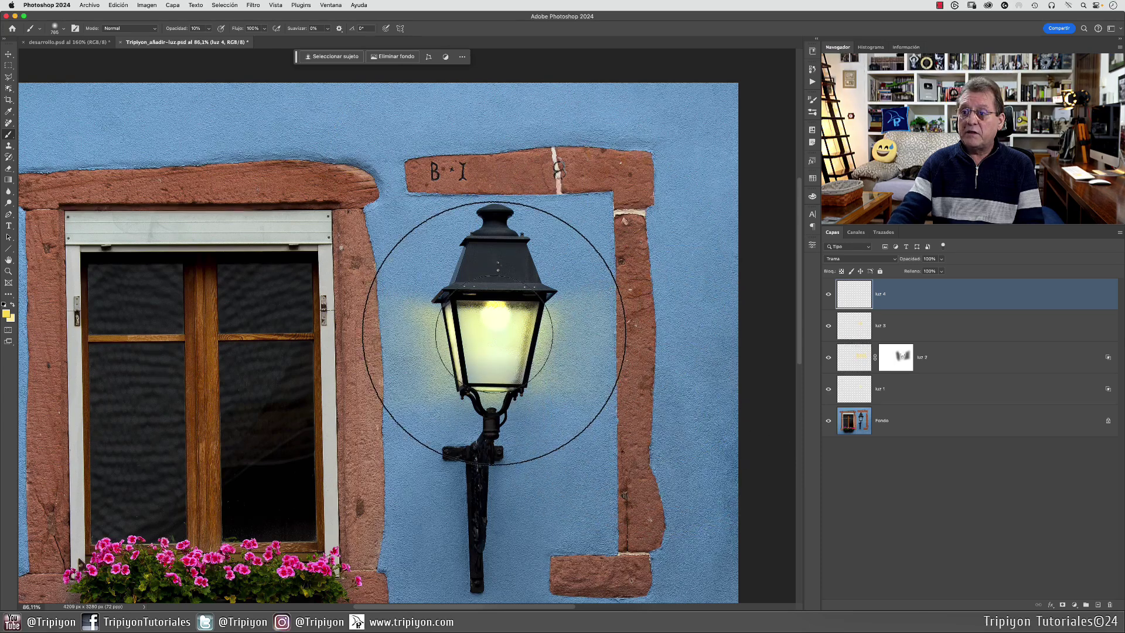
drag(493, 339, 534, 339)
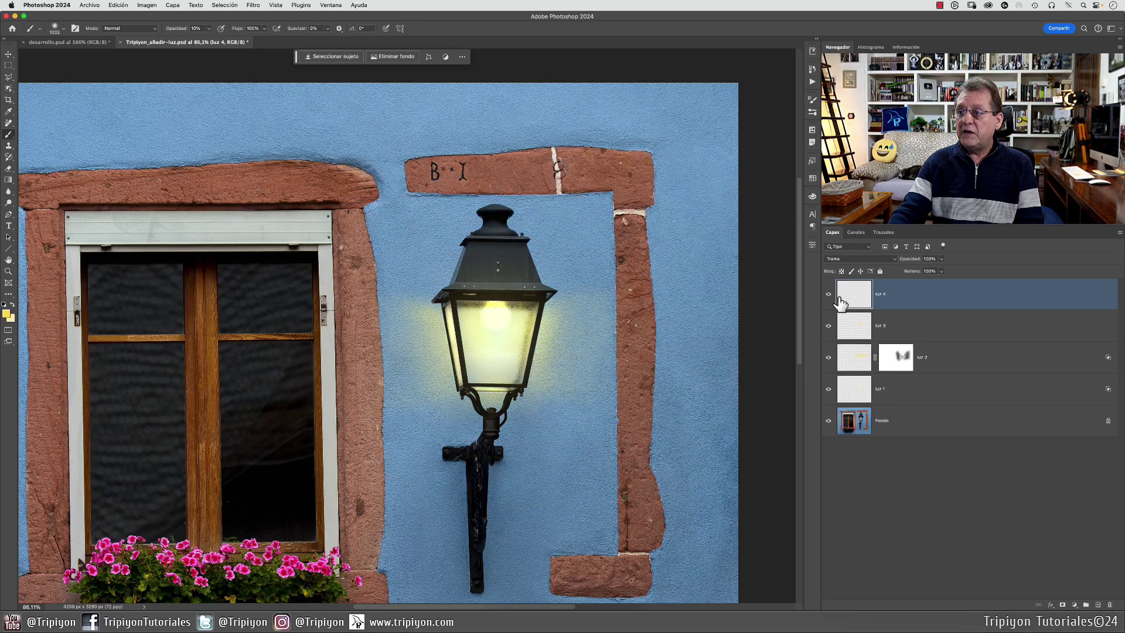
click(830, 296)
click(830, 296)
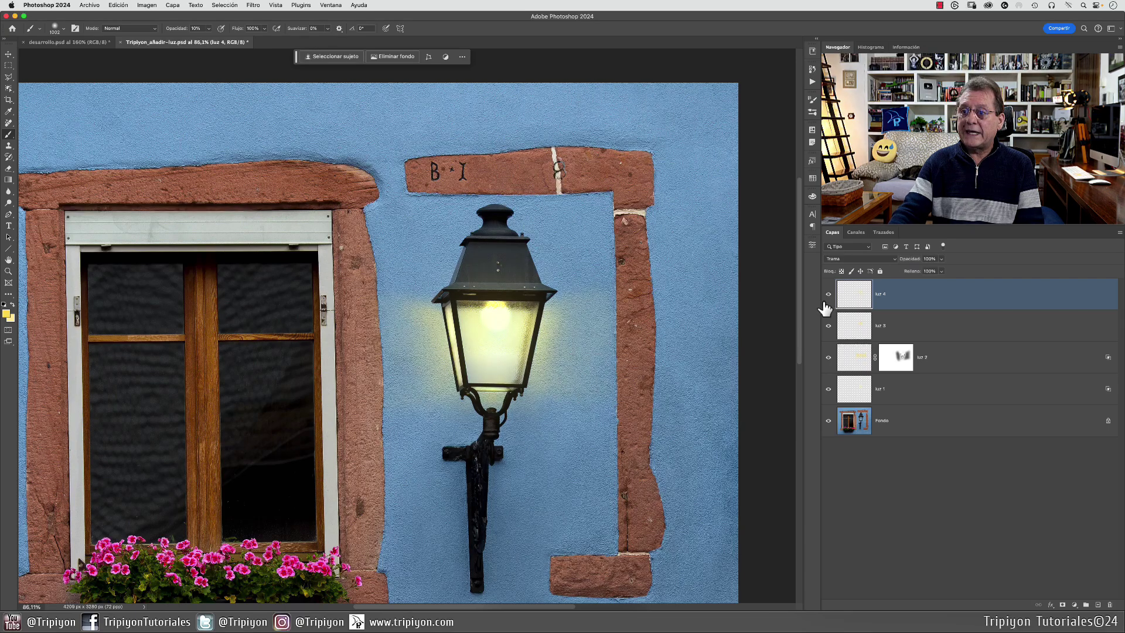
- Group the four luz layers and toggle the group's visibility to compare the lit lantern with the original photo
scroll(545, 411, down, 3)
scroll(503, 403, down, 3)
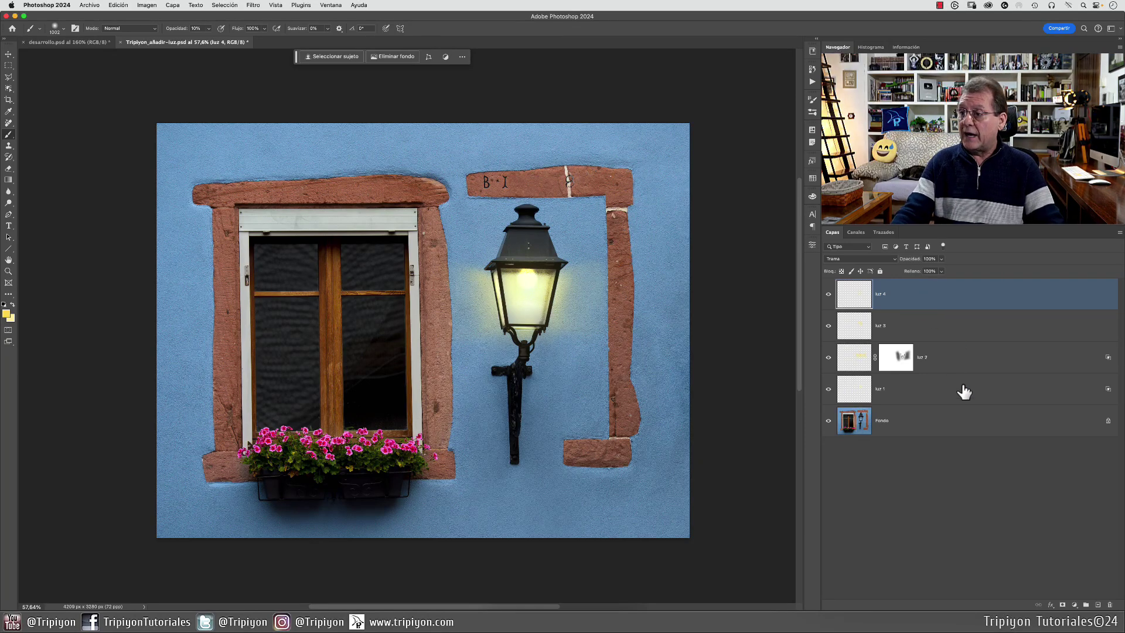
shift+click(912, 397)
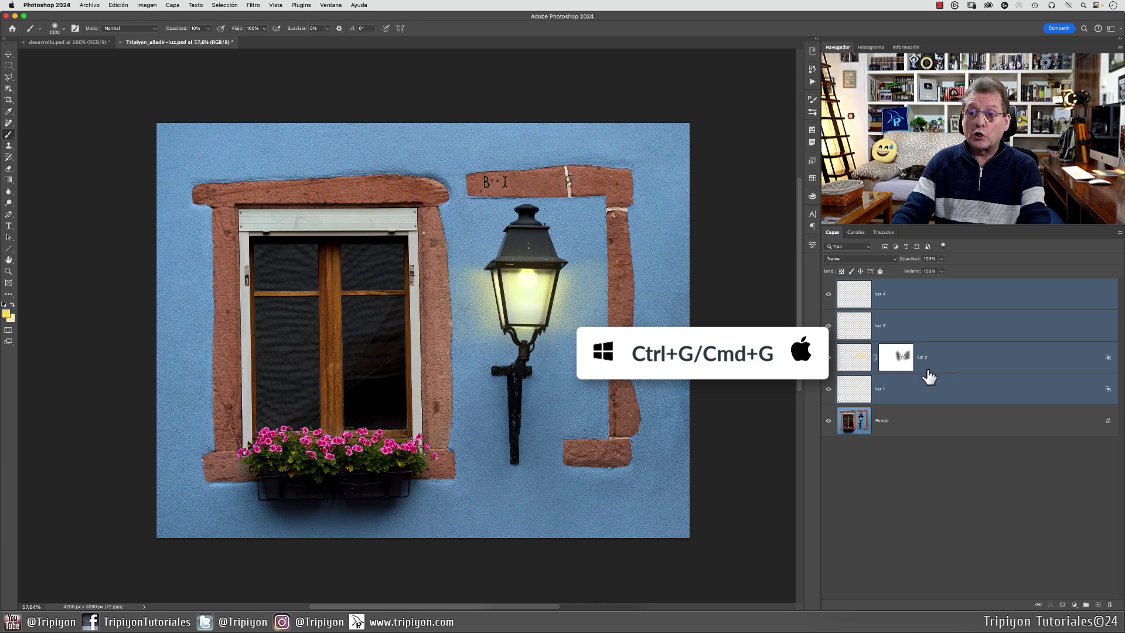
key(super+g)
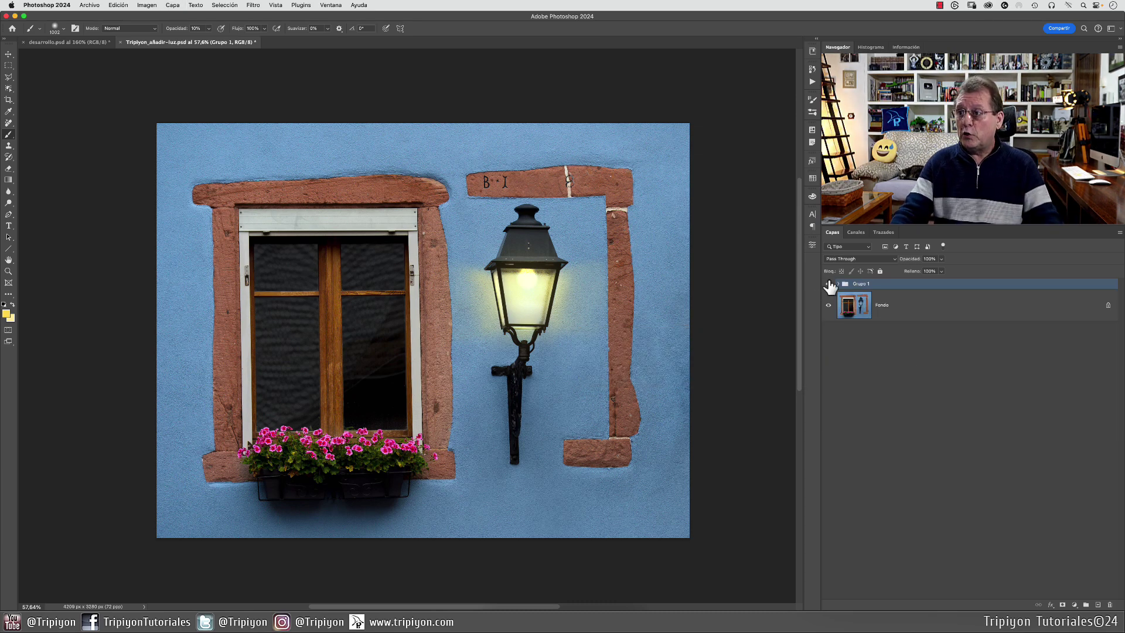
click(829, 284)
click(829, 283)
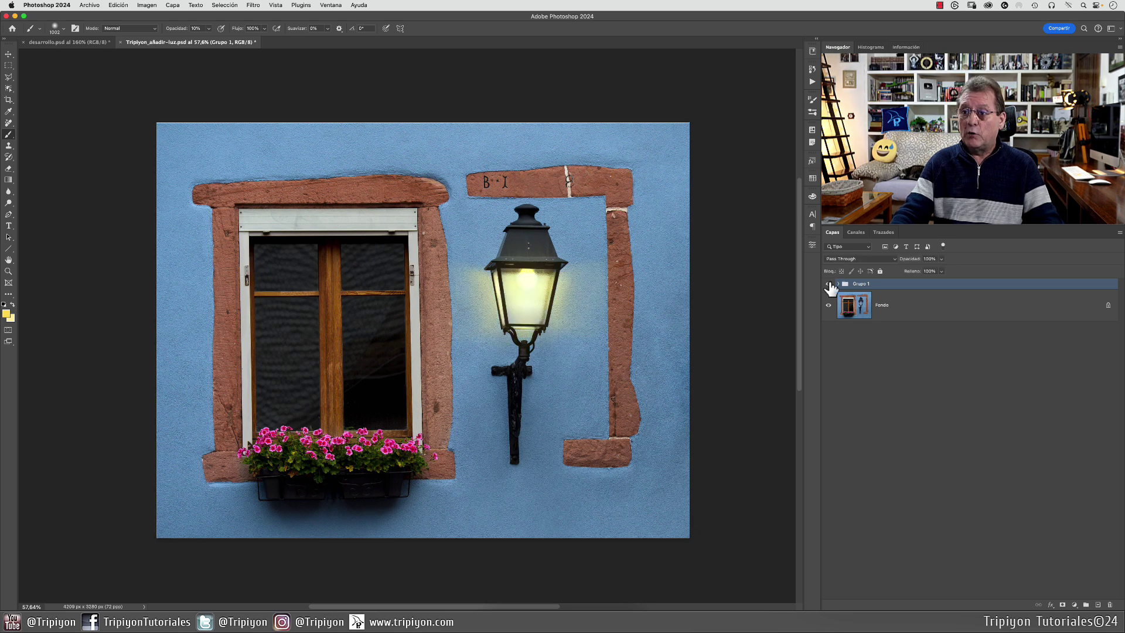